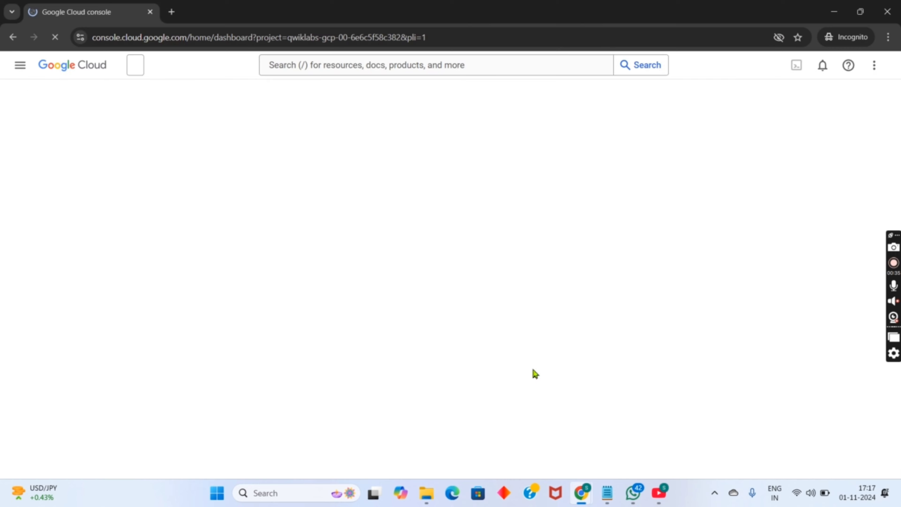
Switch to the Cloud IAM: Qwik Start lab instructions and copy the word "Buckets" from Task 2's bucket creation instructions
mouse_move(581, 493)
left_click(552, 450)
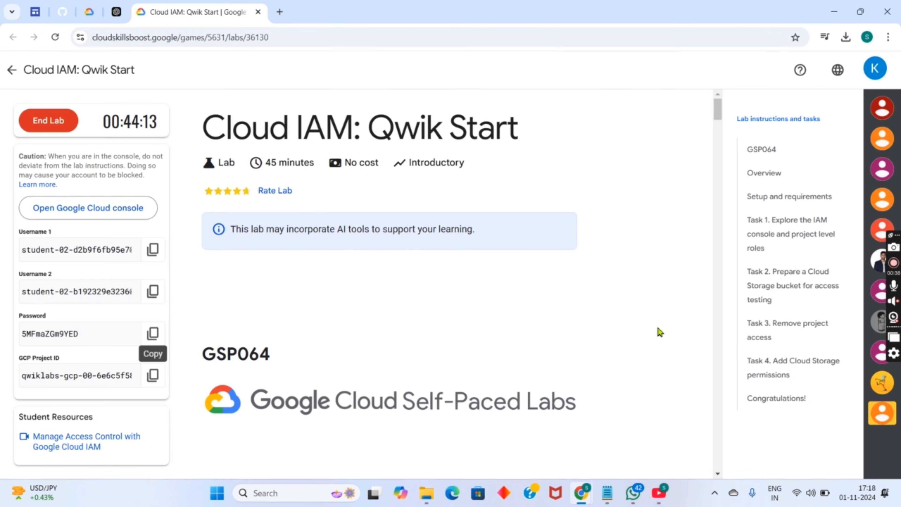
left_click(786, 241)
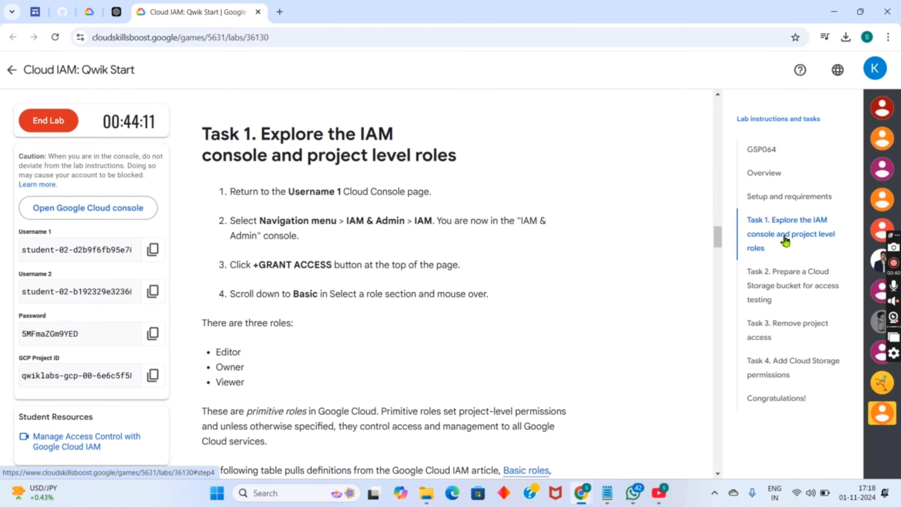
scroll(424, 314, "down", 15)
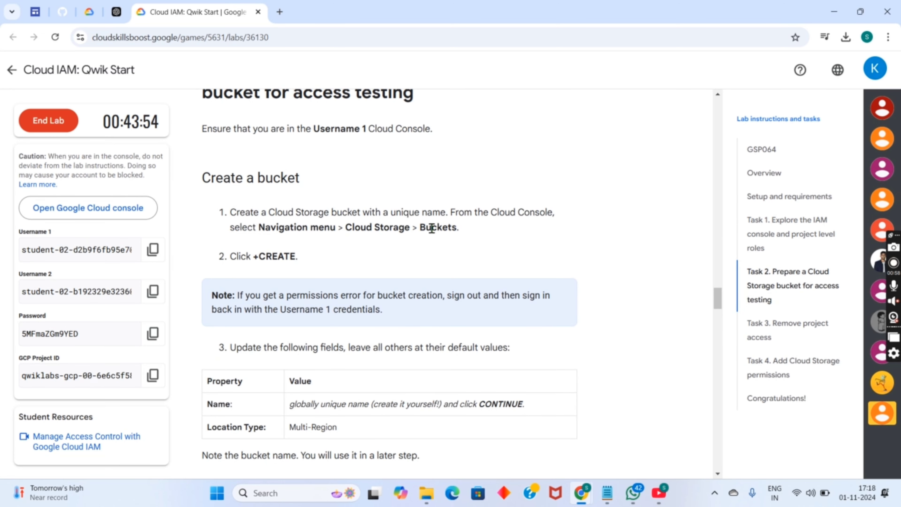
double_click(432, 228)
right_click(431, 229)
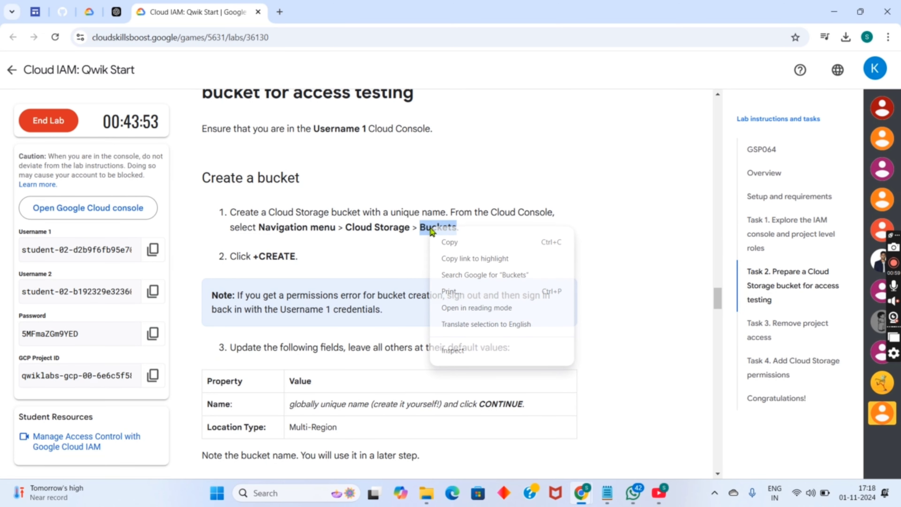
left_click(477, 242)
Switch to the Google Cloud console and agree to the Terms of Service with India as the country
mouse_move(584, 495)
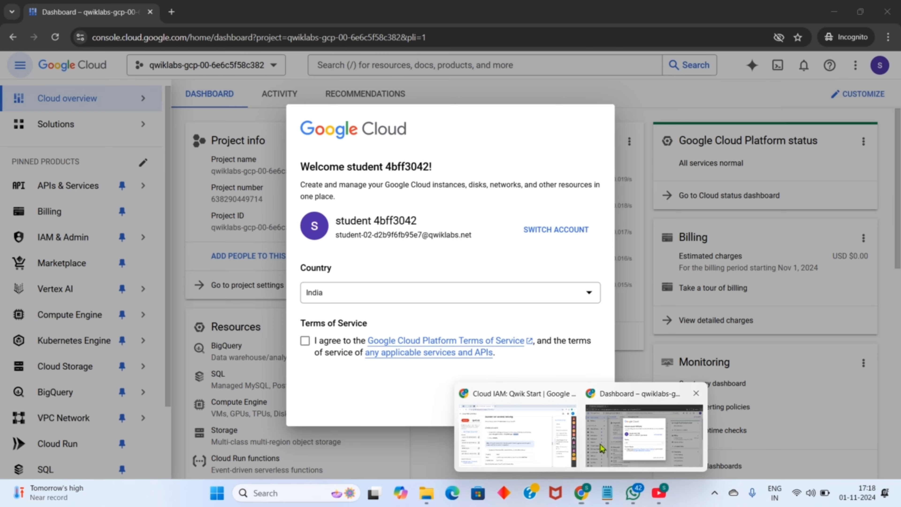
left_click(644, 436)
left_click(310, 346)
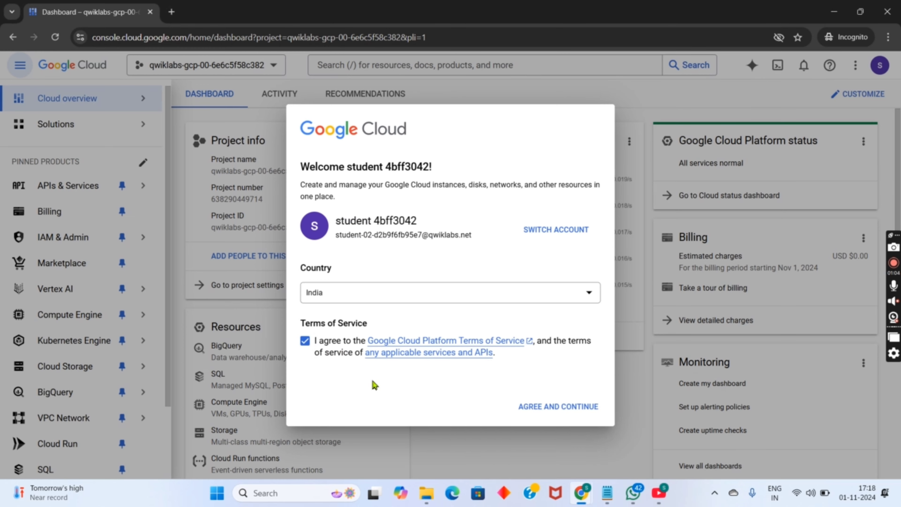
left_click(556, 409)
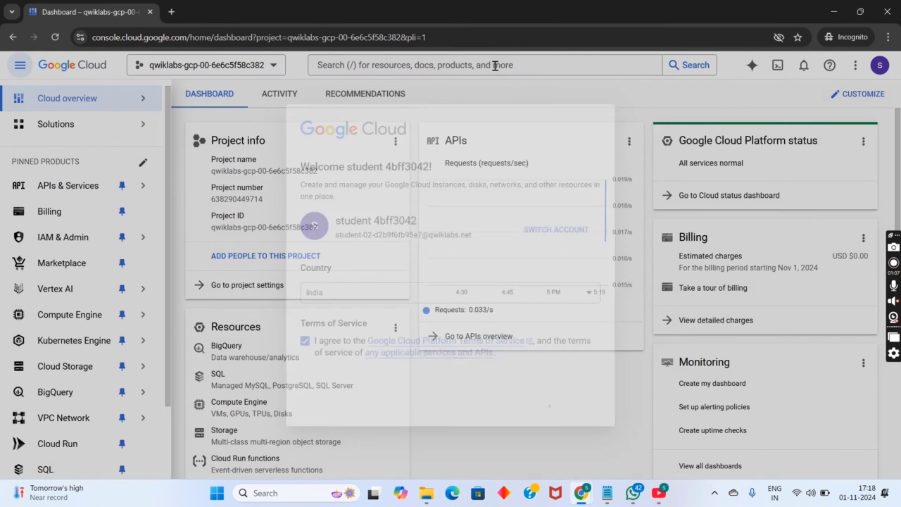
Search the console for "Buckets" and open the Cloud Storage Buckets page
left_click(492, 66)
right_click(493, 66)
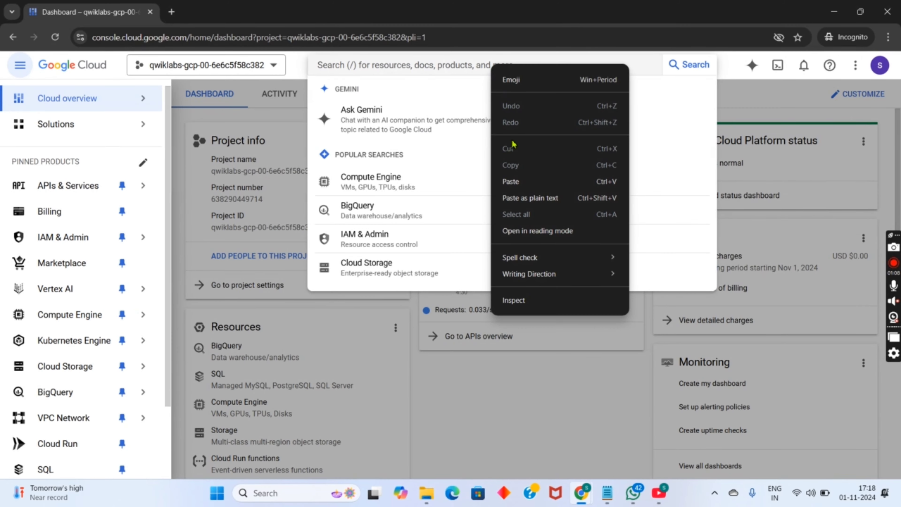
left_click(519, 181)
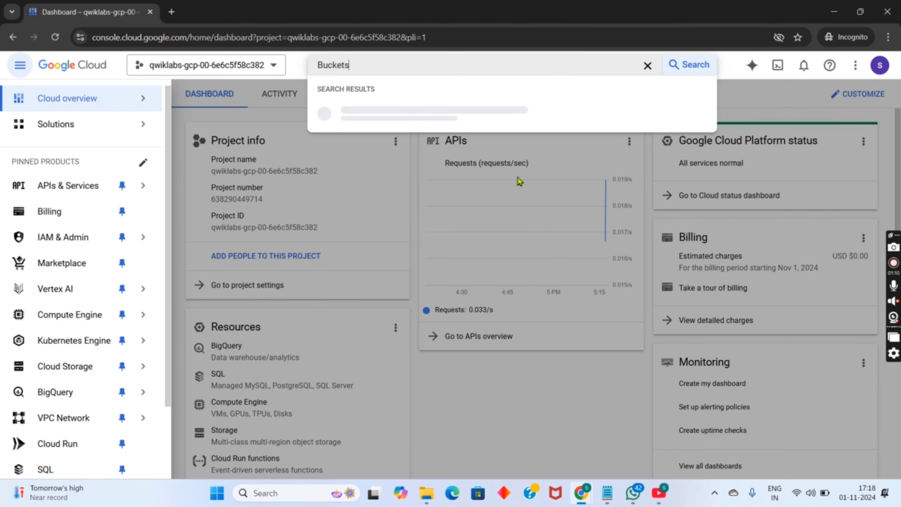
left_click(410, 122)
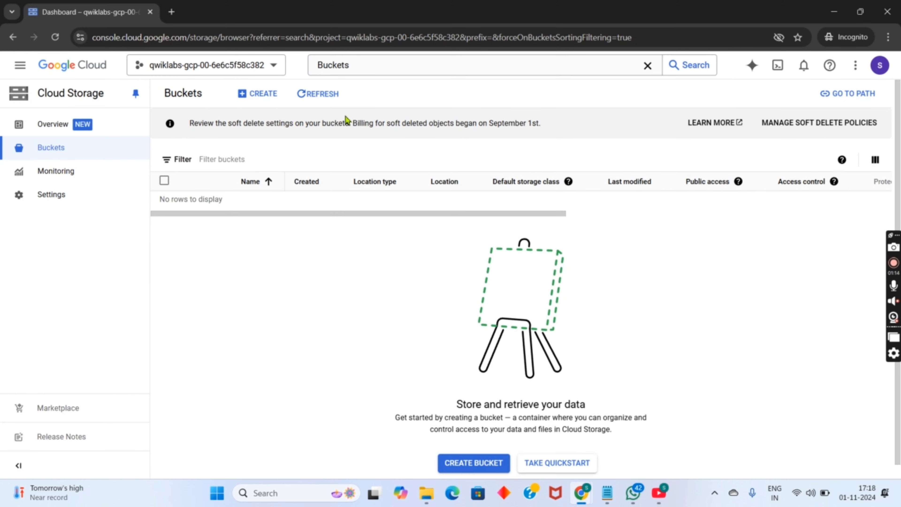
Start a new bucket and name it with the GCP Project ID copied from the lab page
left_click(262, 93)
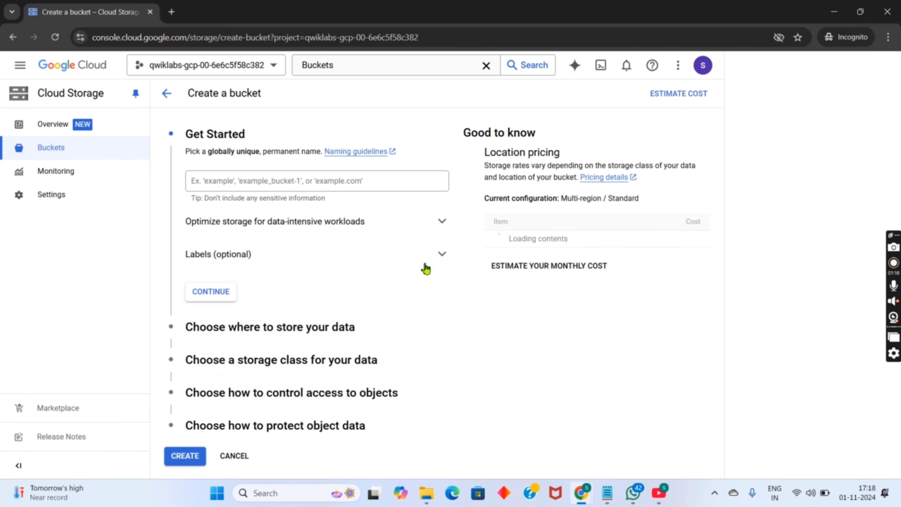
mouse_move(581, 494)
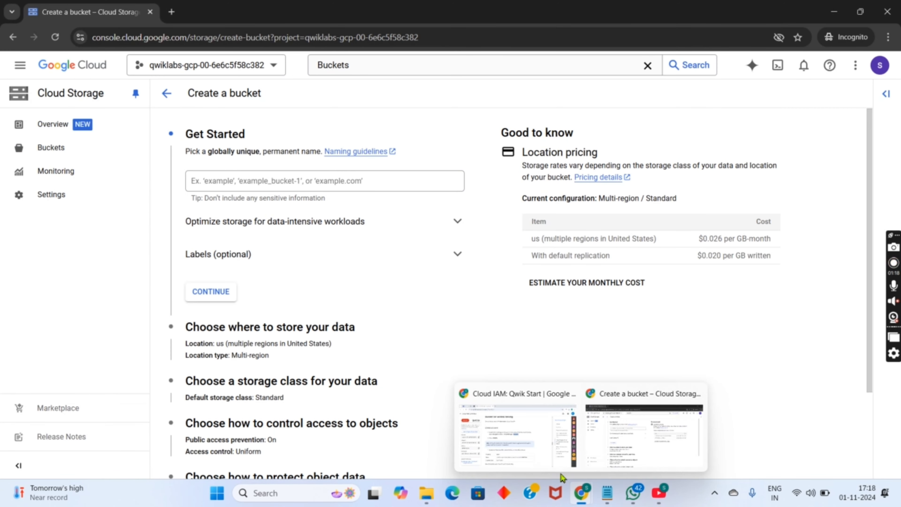
left_click(537, 458)
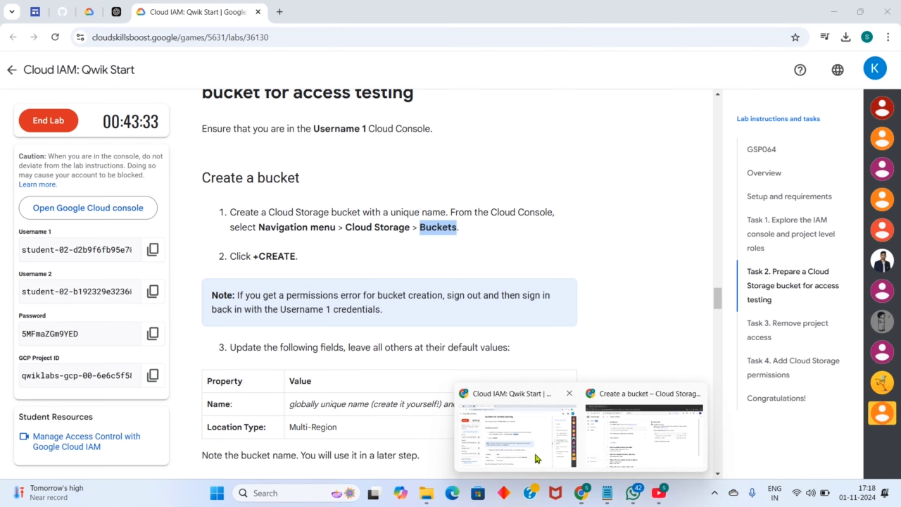
left_click(144, 377)
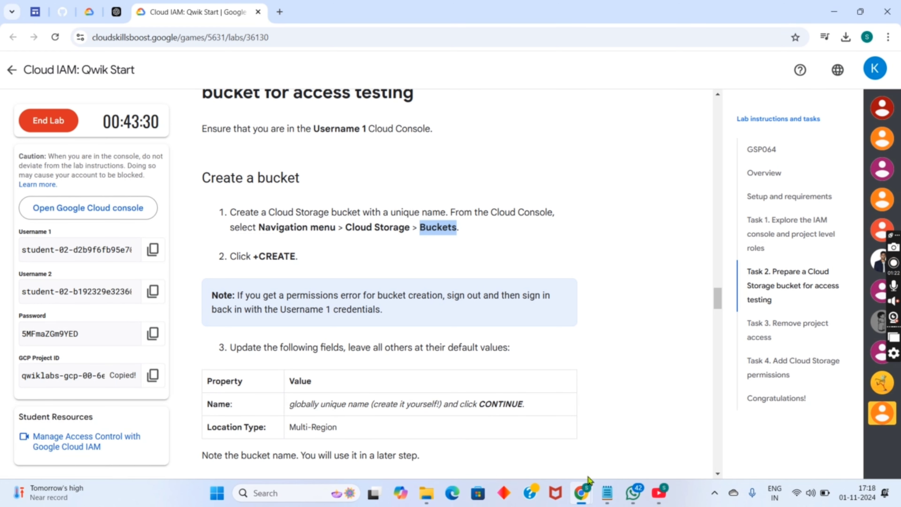
mouse_move(588, 483)
left_click(603, 450)
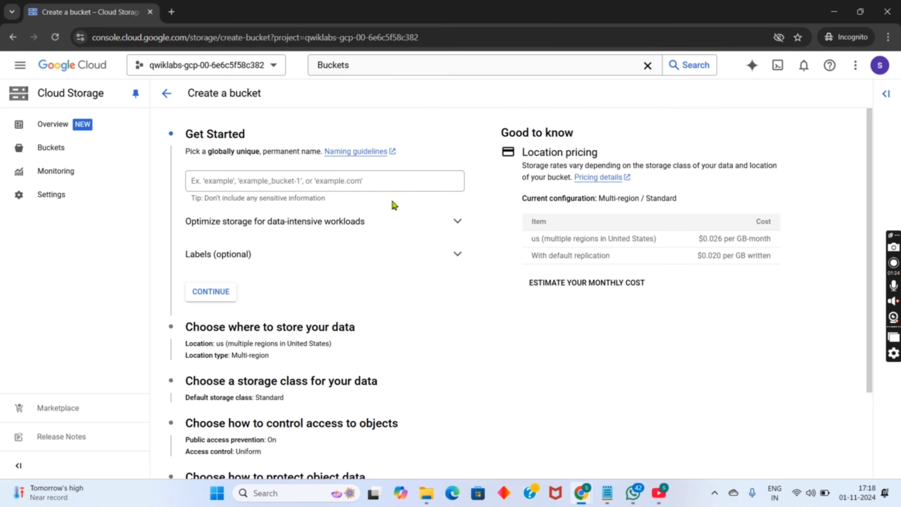
left_click(364, 180)
right_click(366, 181)
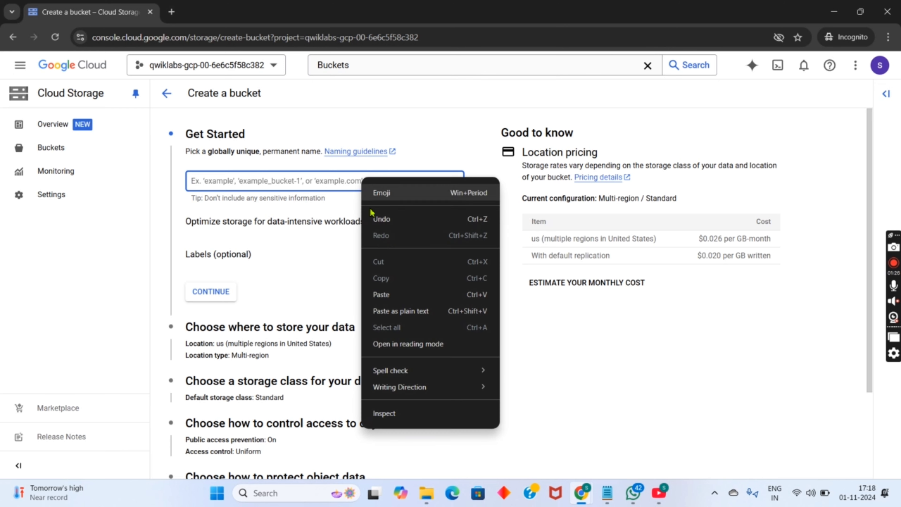
left_click(396, 295)
left_click(221, 293)
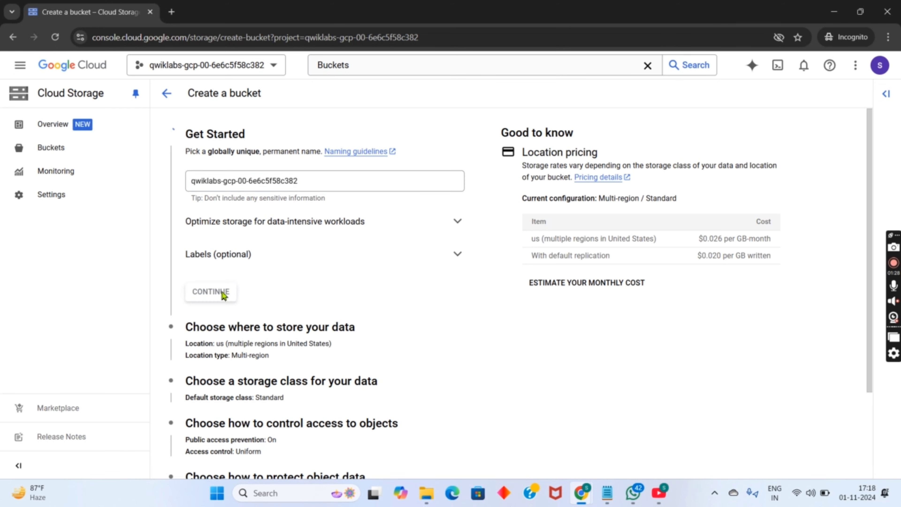
Accept the Multi-region location in the United States and the Standard default storage class for the bucket
scroll(223, 295, "down", 5)
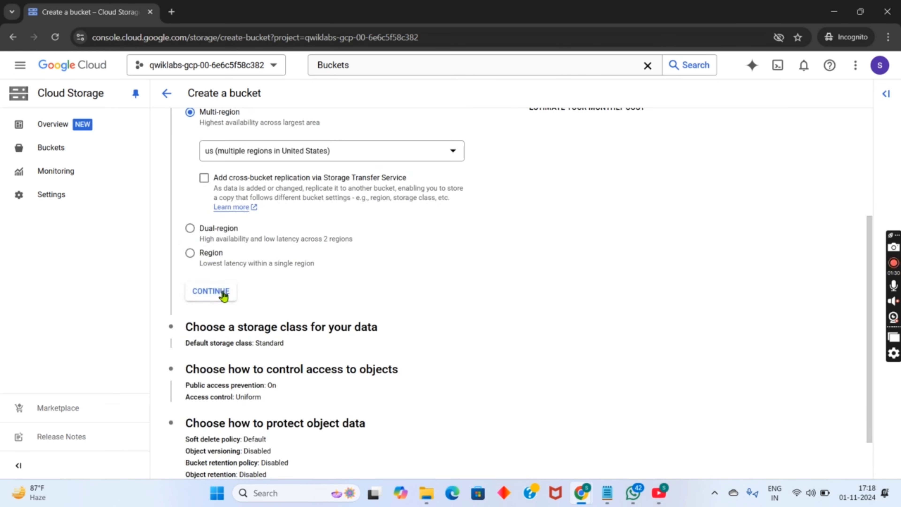
left_click(222, 294)
scroll(223, 295, "down", 6)
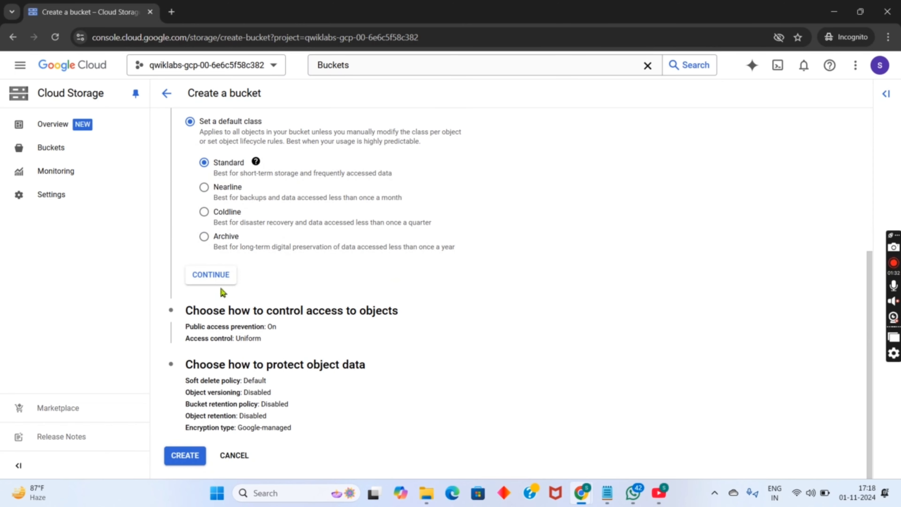
left_click(212, 275)
Turn off public access prevention and set the bucket's access control to Fine-grained
scroll(217, 287, "down", 4)
scroll(272, 278, "up", 3)
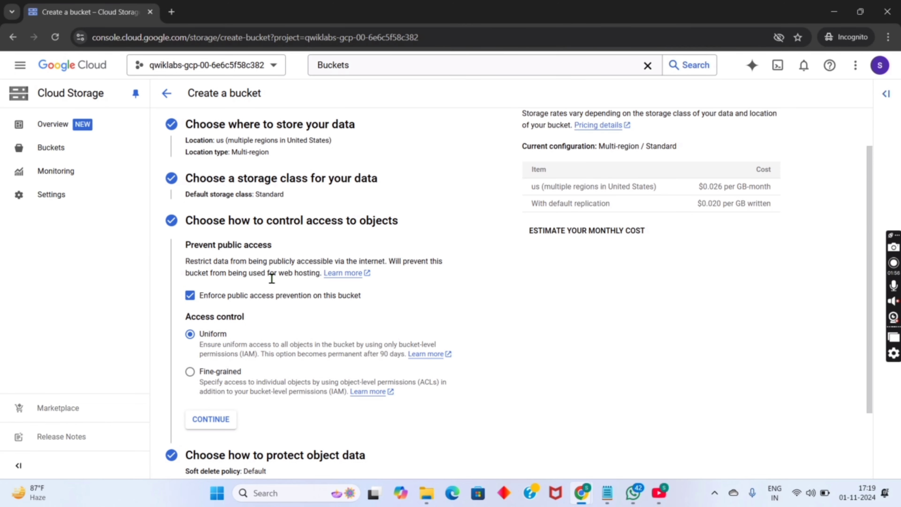
left_click(210, 294)
left_click(190, 373)
left_click(218, 425)
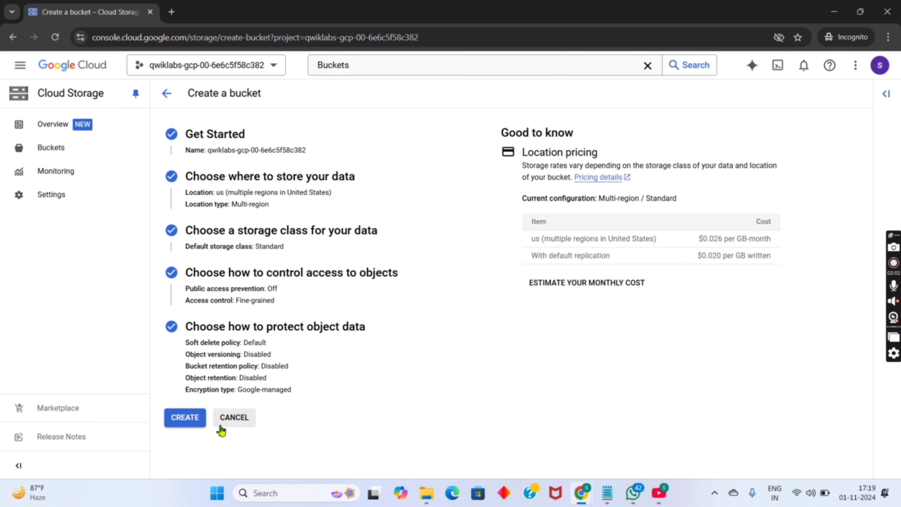
Create the bucket, then close the tutorial panel and the notification on its details page
left_click(186, 422)
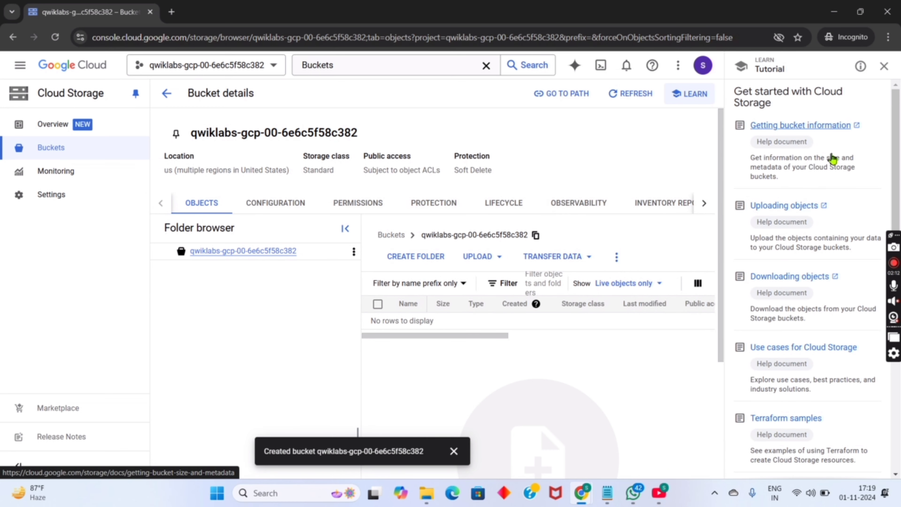
left_click(883, 67)
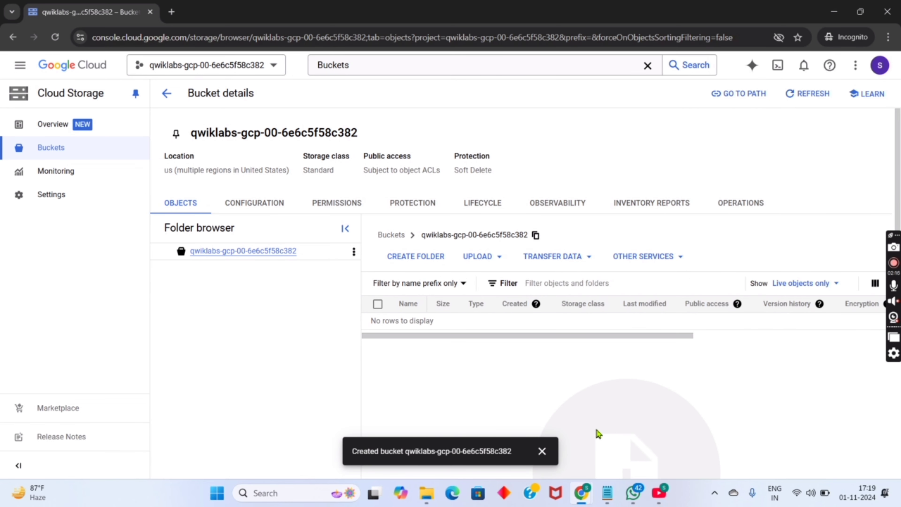
left_click(542, 451)
Return to the lab instructions and copy the file name "sample.txt" from the sample file upload section
mouse_move(583, 491)
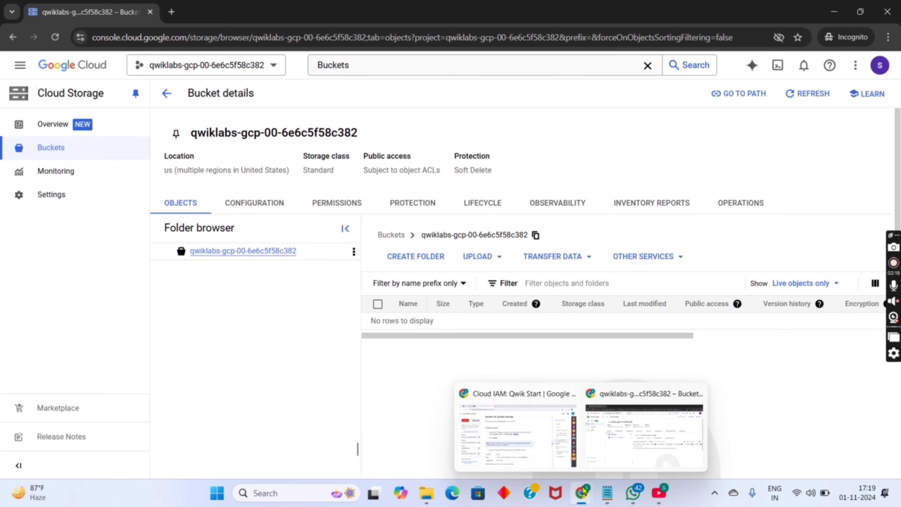
left_click(554, 456)
scroll(509, 391, "down", 6)
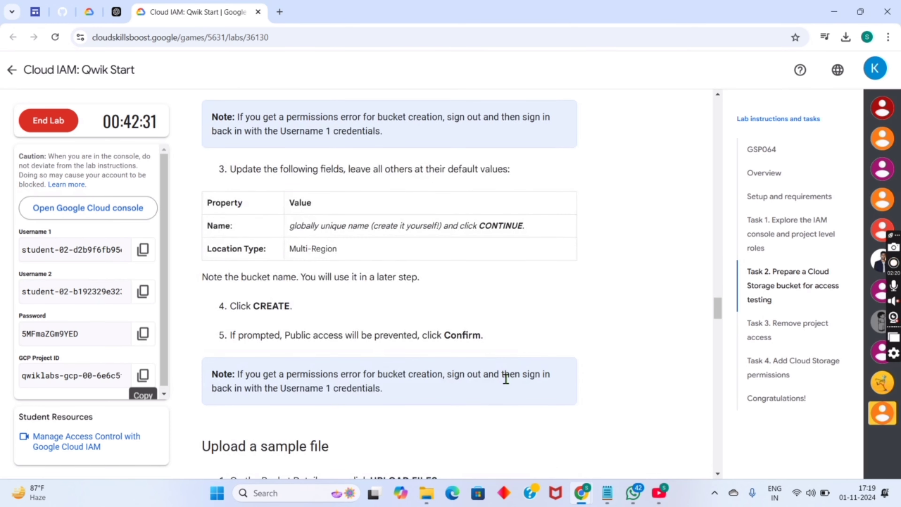
scroll(507, 378, "down", 7)
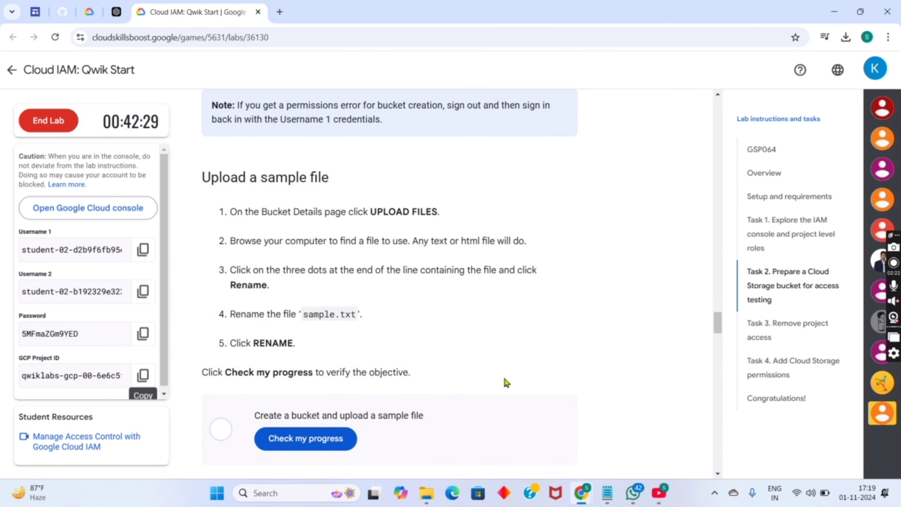
triple_click(330, 313)
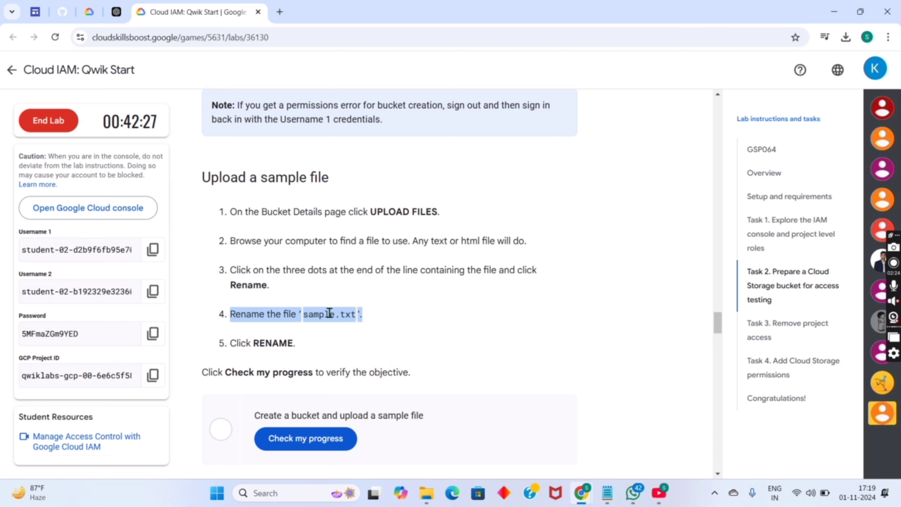
left_click(321, 314)
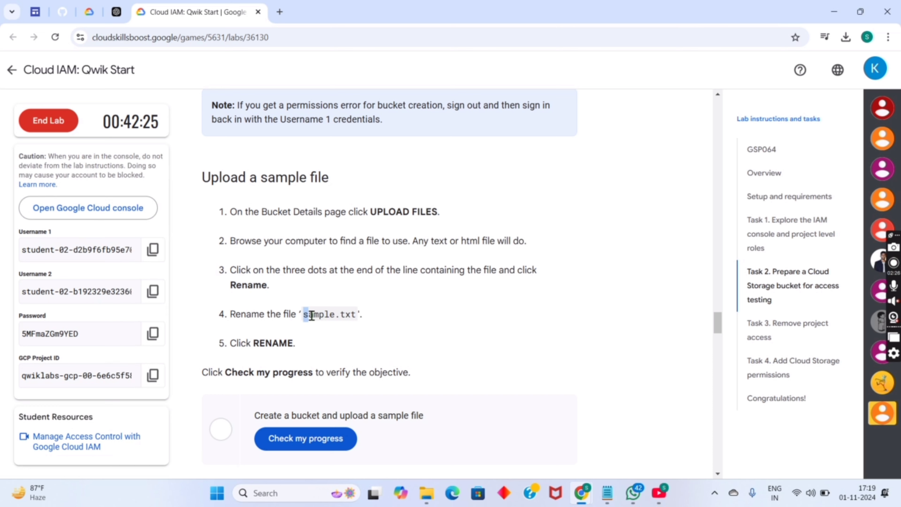
left_click_drag(311, 316, 356, 317)
key("ctrl+c")
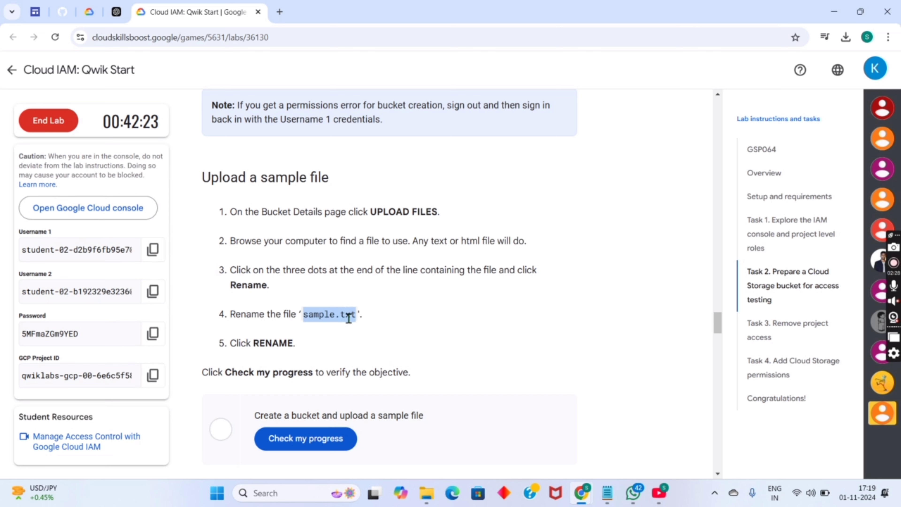
right_click(348, 317)
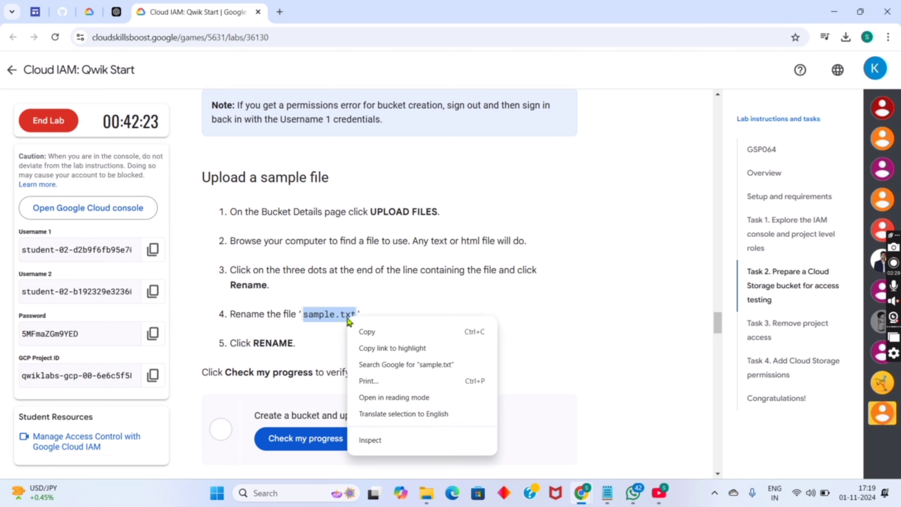
left_click(392, 333)
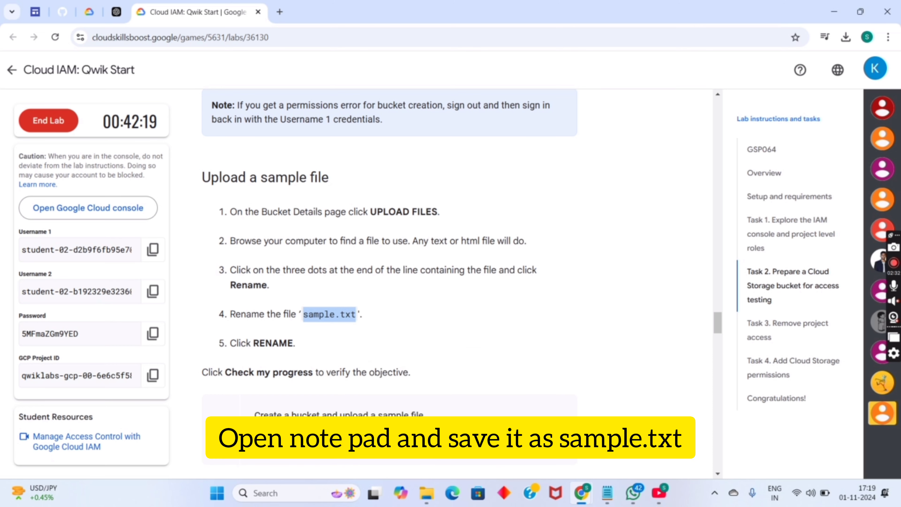
Switch to Notepad, enter the text "sample.txt", save the document as sample.txt in the Downloads folder, and minimize the window
left_click(607, 493)
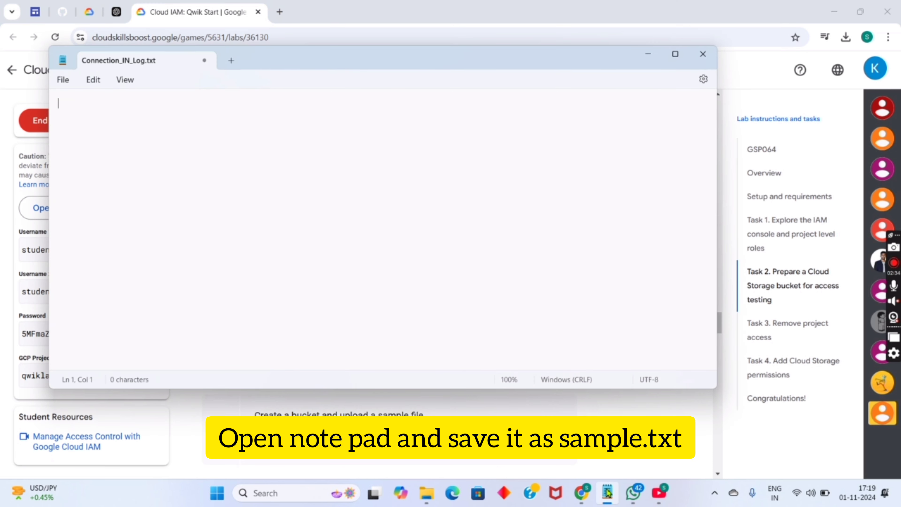
key("ctrl+v")
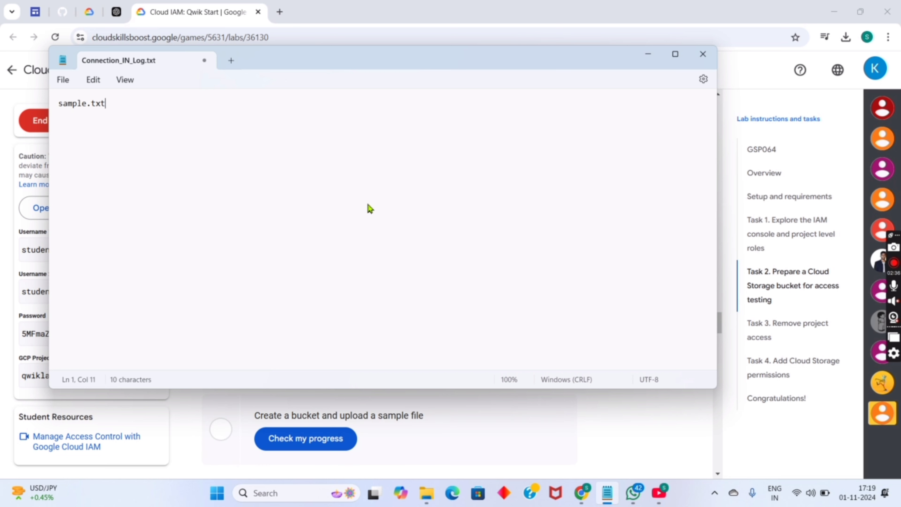
left_click(63, 80)
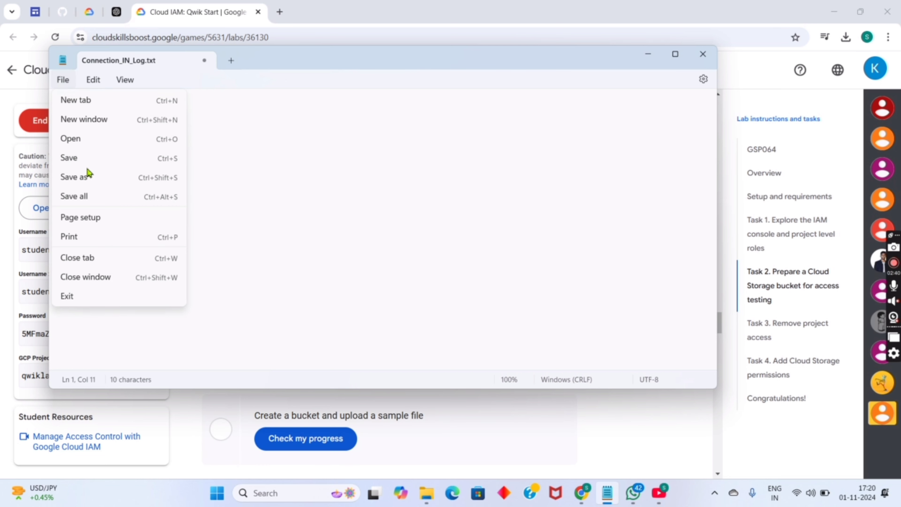
left_click(87, 177)
key("ctrl+v")
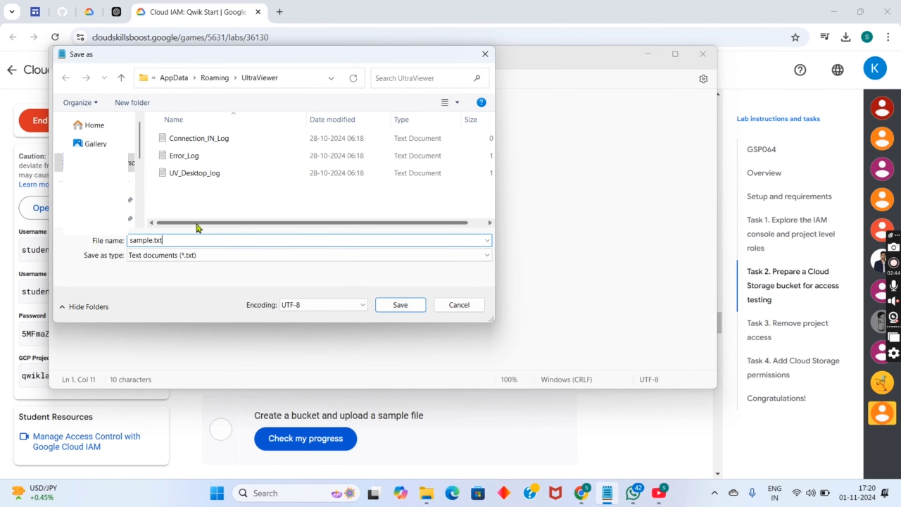
left_click(400, 304)
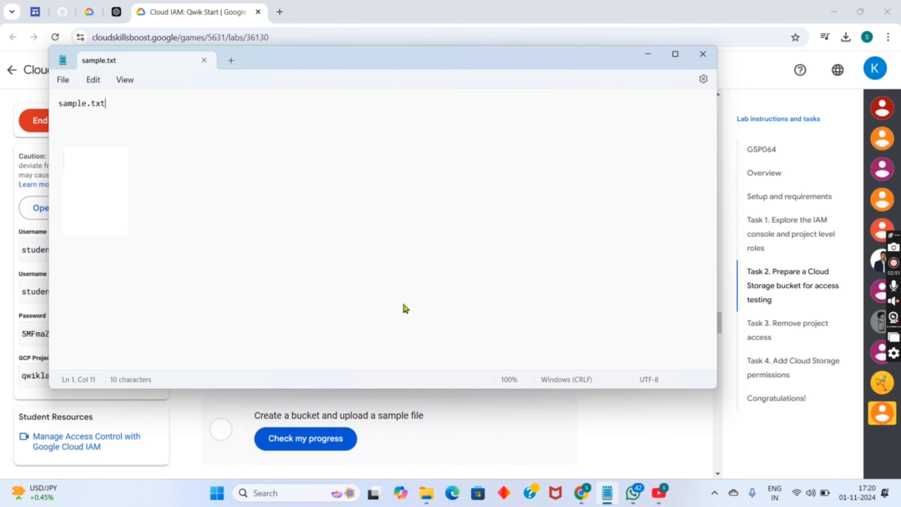
left_click(648, 54)
Return to the Google Cloud console and upload the sample file from the Downloads folder to the bucket
mouse_move(582, 493)
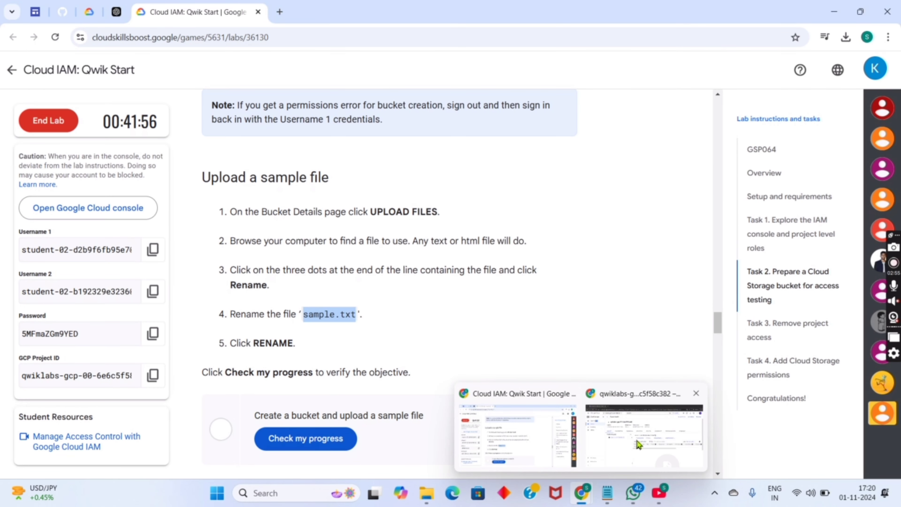
left_click(638, 444)
left_click(500, 257)
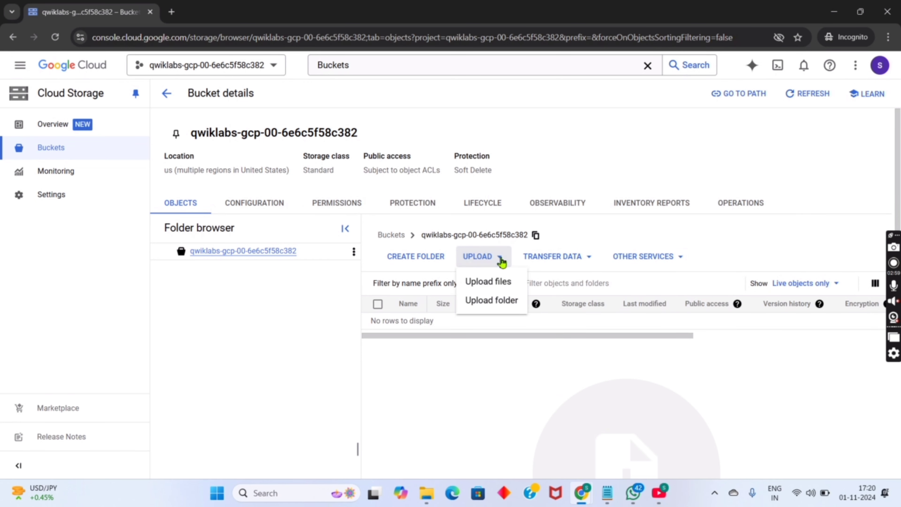
left_click(497, 283)
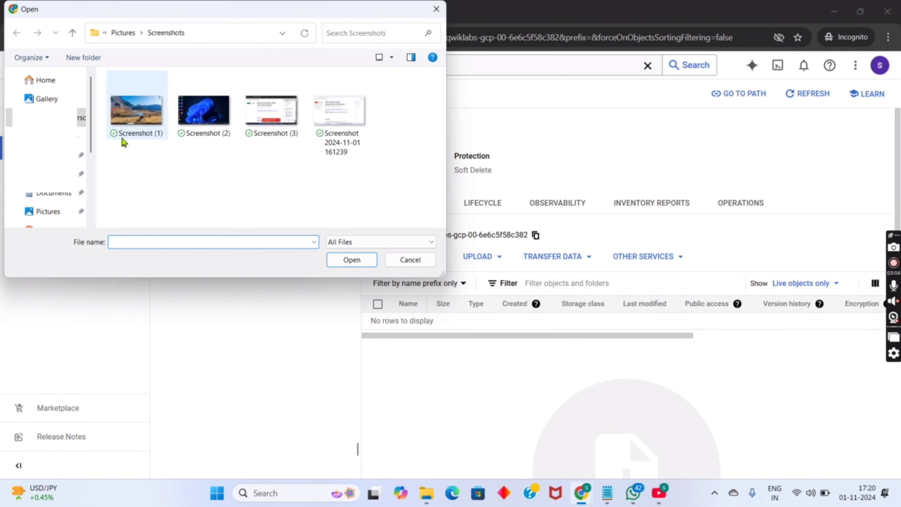
left_click(53, 174)
left_click(137, 110)
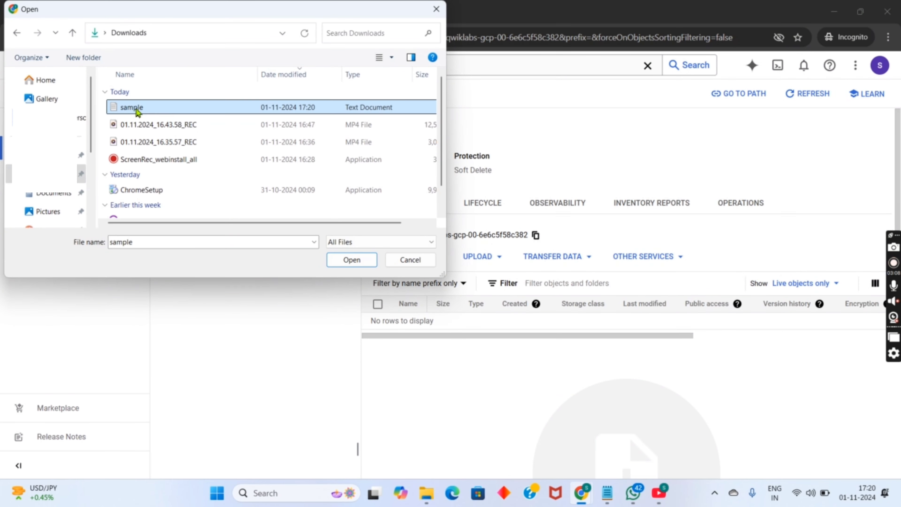
left_click(343, 260)
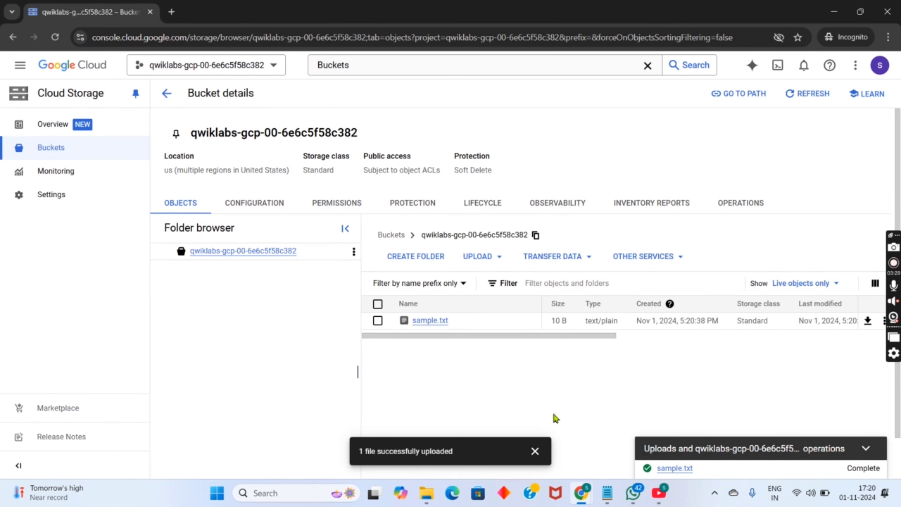
Switch to the lab instructions and check the progress of "Create a bucket and upload a sample file"
mouse_move(580, 489)
left_click(556, 460)
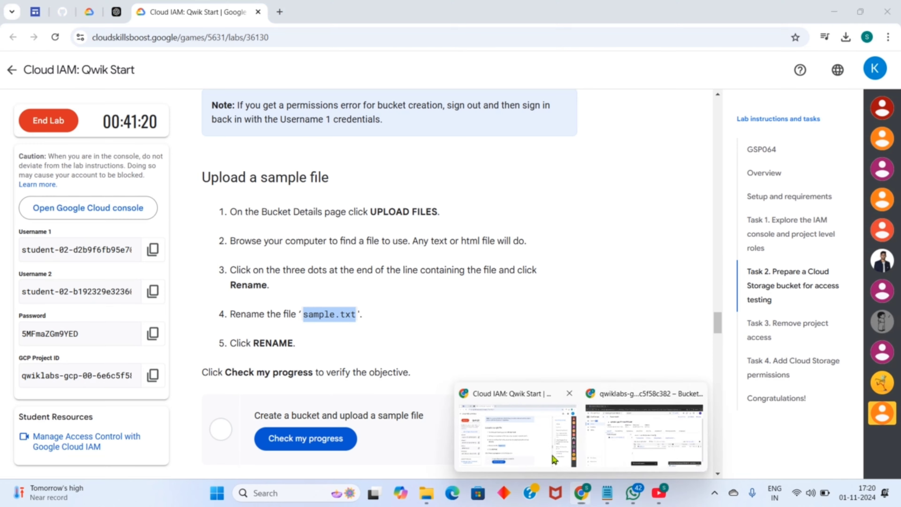
left_click(321, 439)
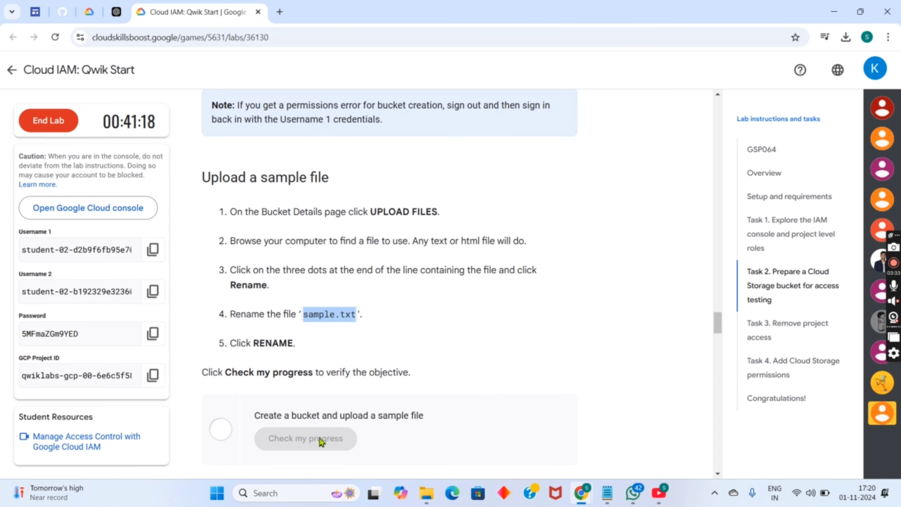
Find the Task 3 instructions for removing Project Viewer from Username 2 and copy the word "IAM"
scroll(484, 374, "down", 12)
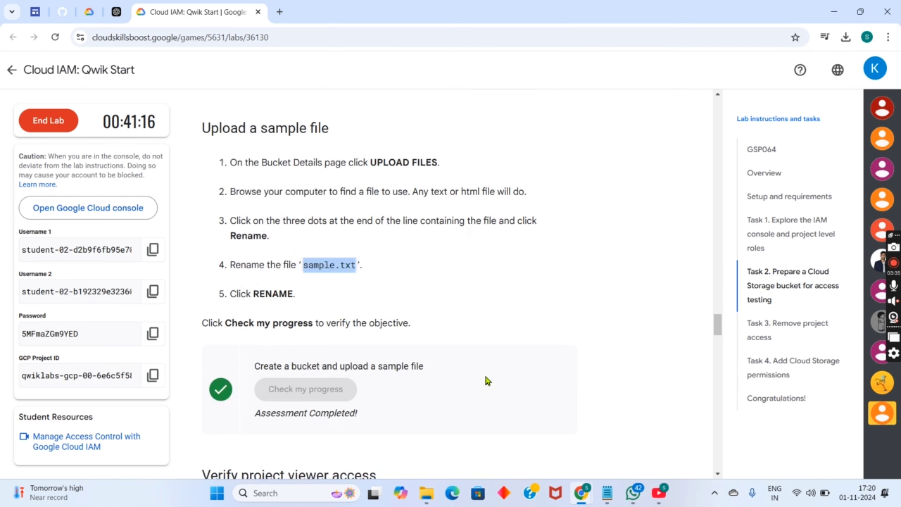
scroll(484, 374, "down", 5)
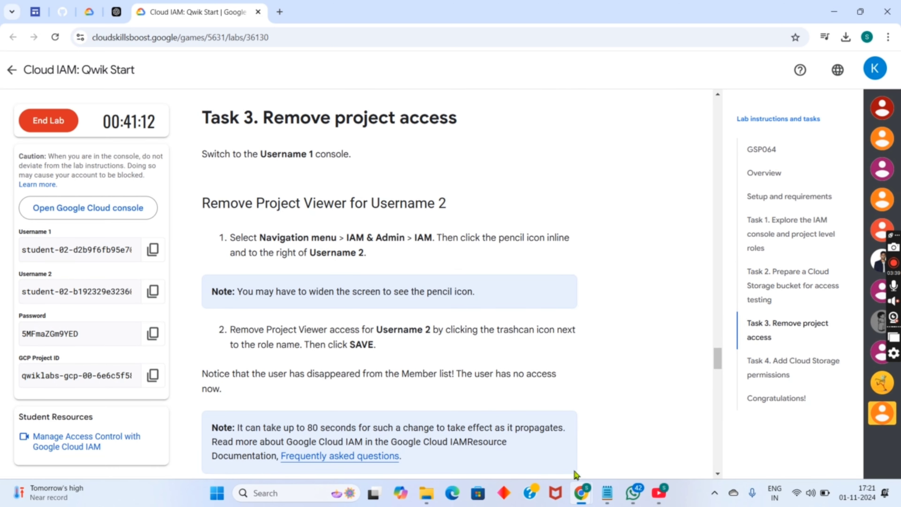
double_click(420, 236)
right_click(419, 235)
left_click(450, 250)
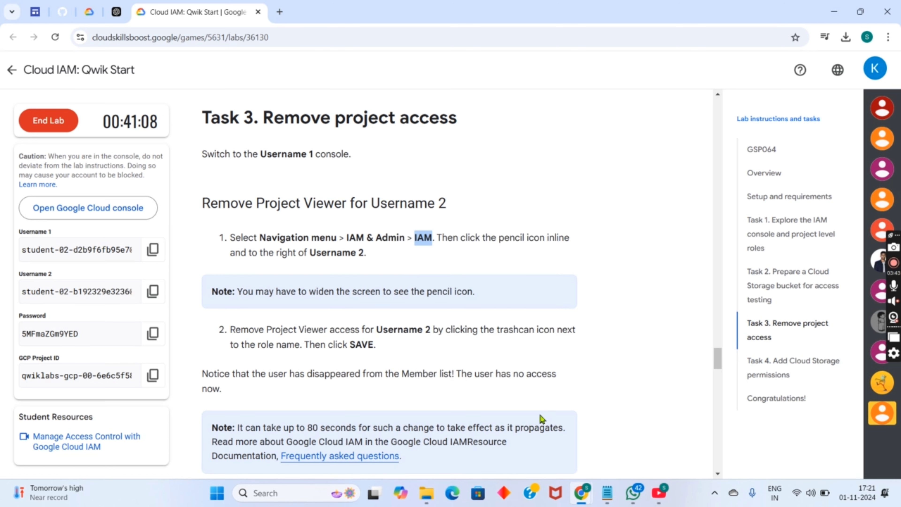
Switch to the Google Cloud console, replace the search text with "IAM", and open the IAM page of IAM & Admin
mouse_move(579, 493)
left_click(653, 426)
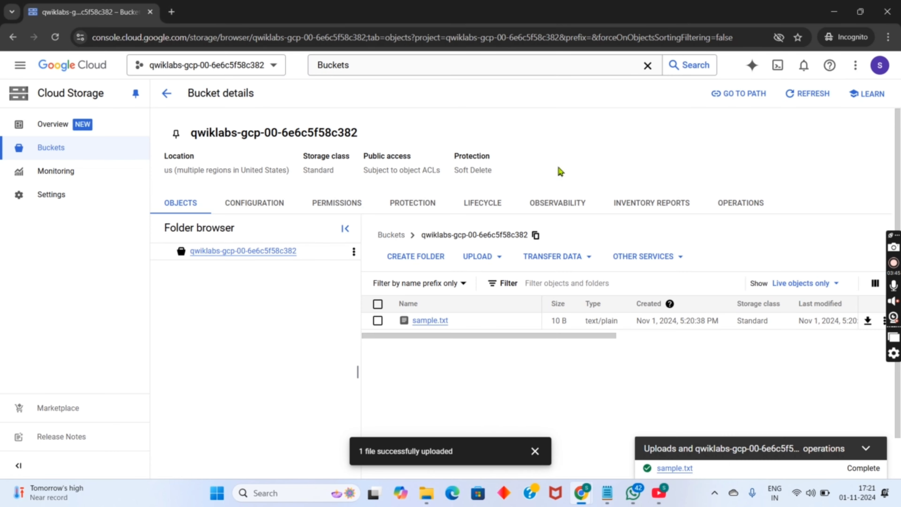
left_click(648, 65)
right_click(587, 66)
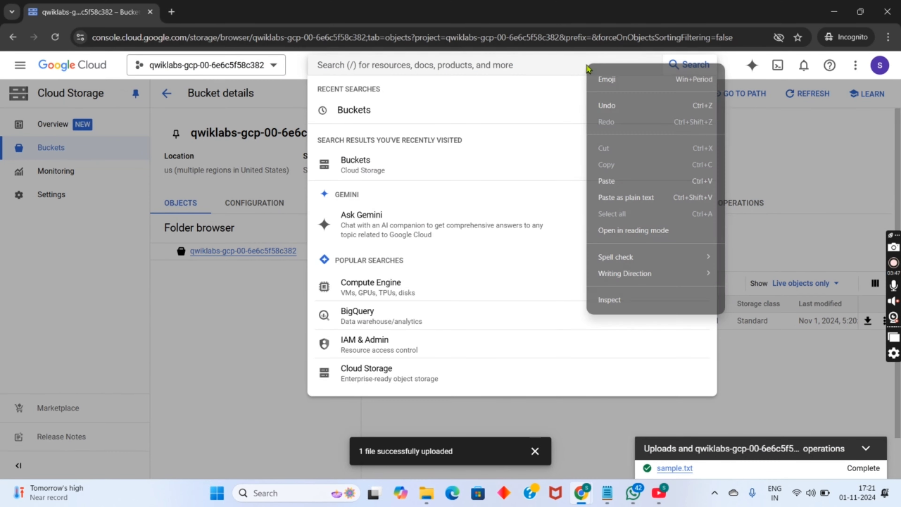
left_click(609, 180)
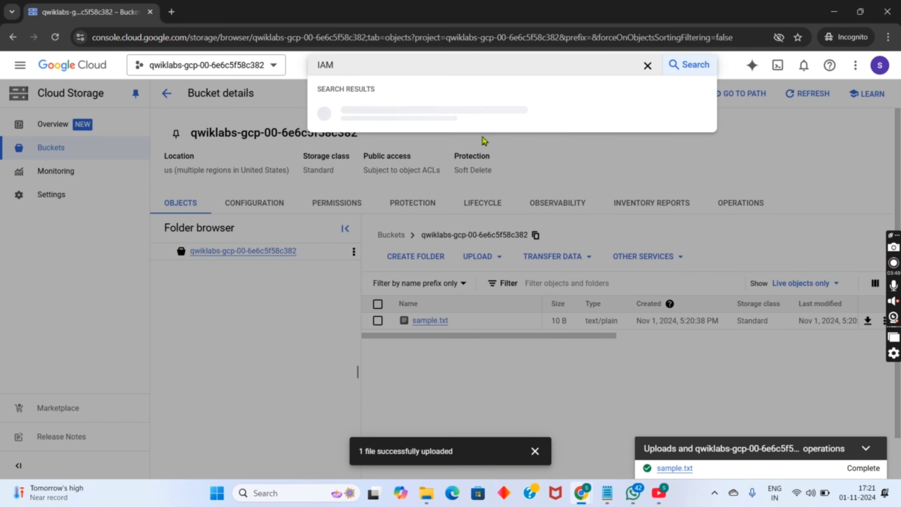
left_click(391, 145)
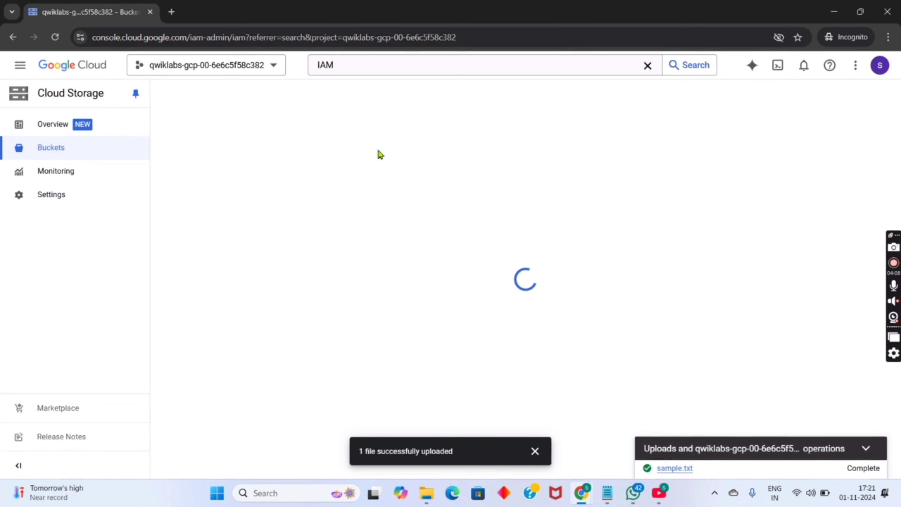
Copy Username 2 from the lab's credentials and filter the IAM principals list in the console by it
mouse_move(585, 492)
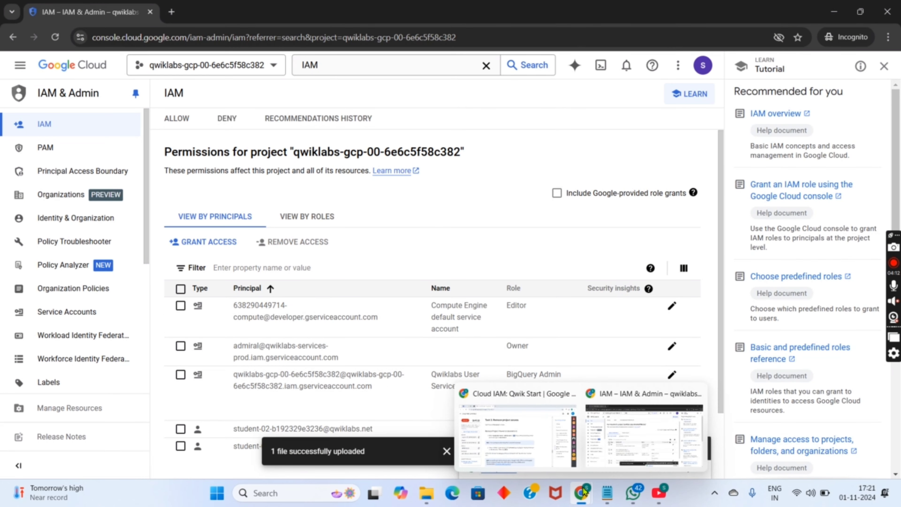
left_click(518, 435)
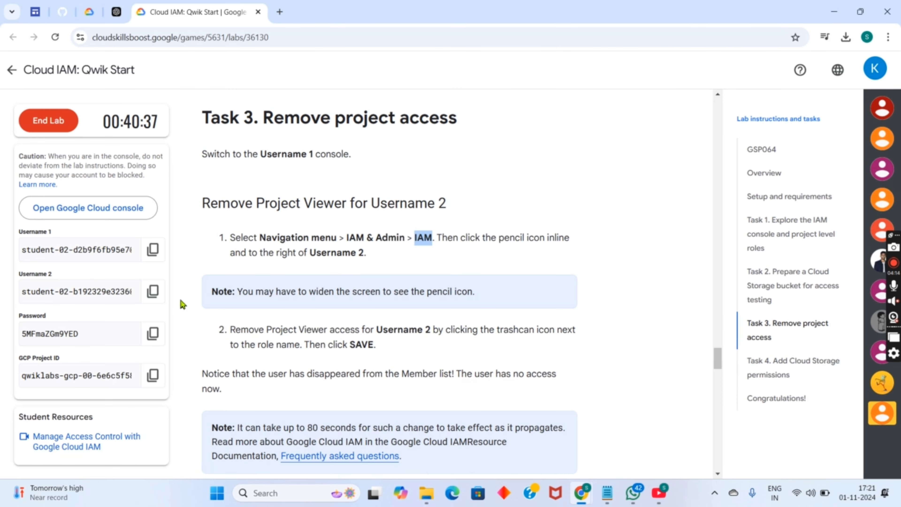
left_click(154, 291)
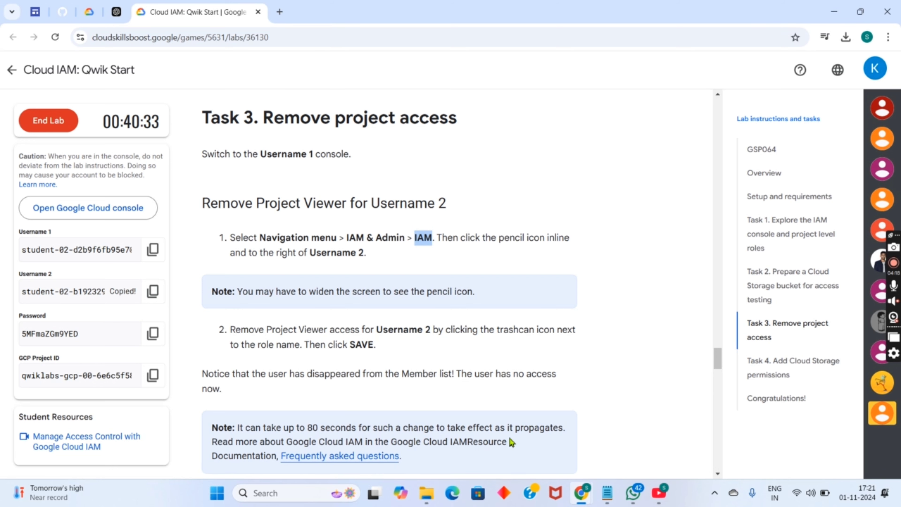
mouse_move(596, 487)
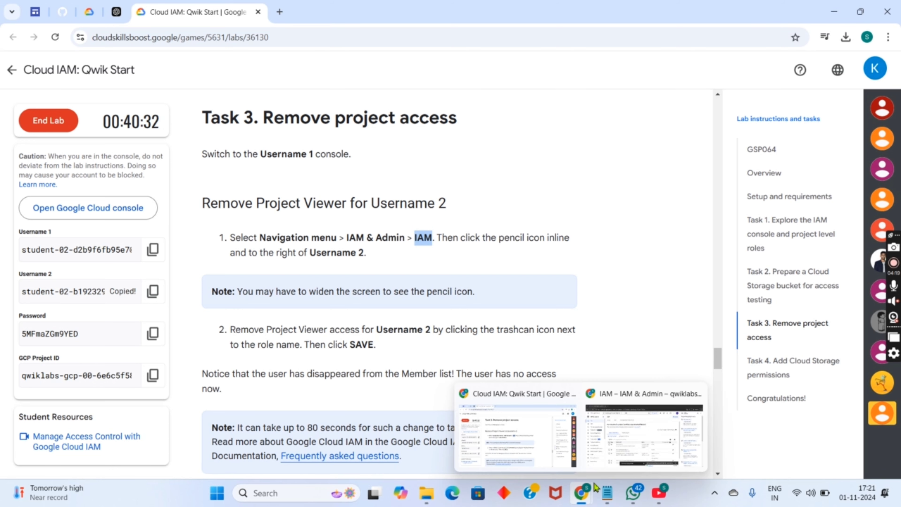
left_click(615, 426)
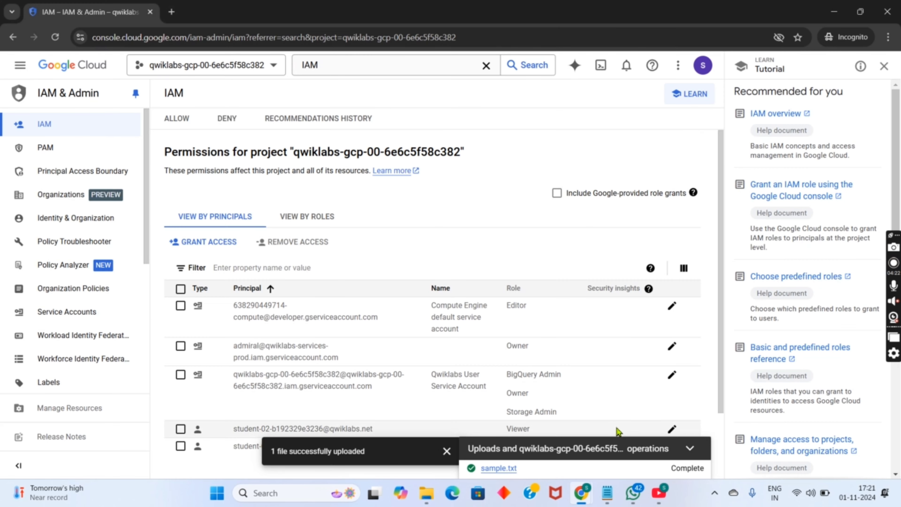
left_click(366, 267)
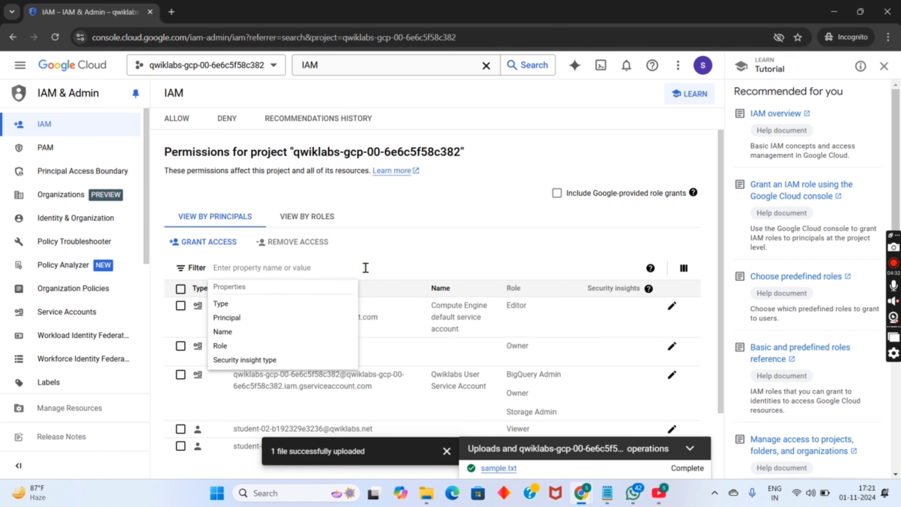
key("ctrl+v")
left_click(340, 304)
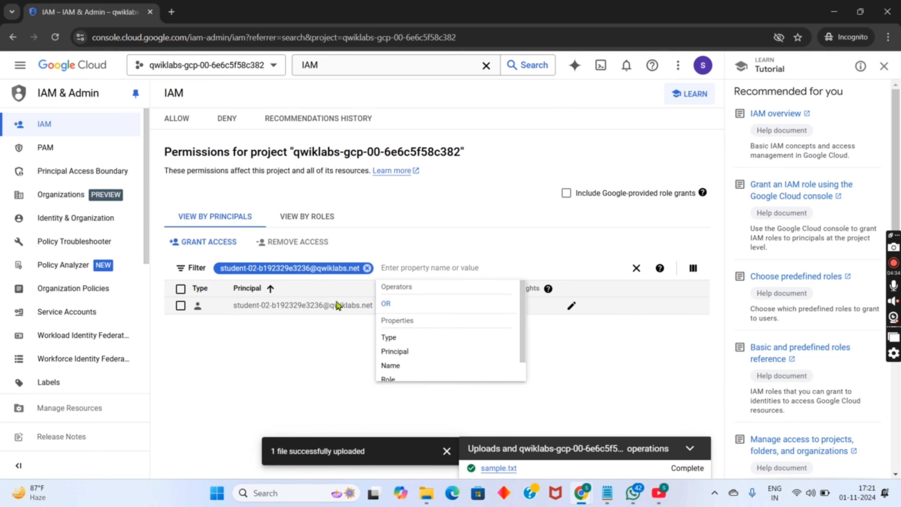
left_click(562, 335)
Edit the filtered principal's access, delete its Viewer role, and save the change
left_click(571, 306)
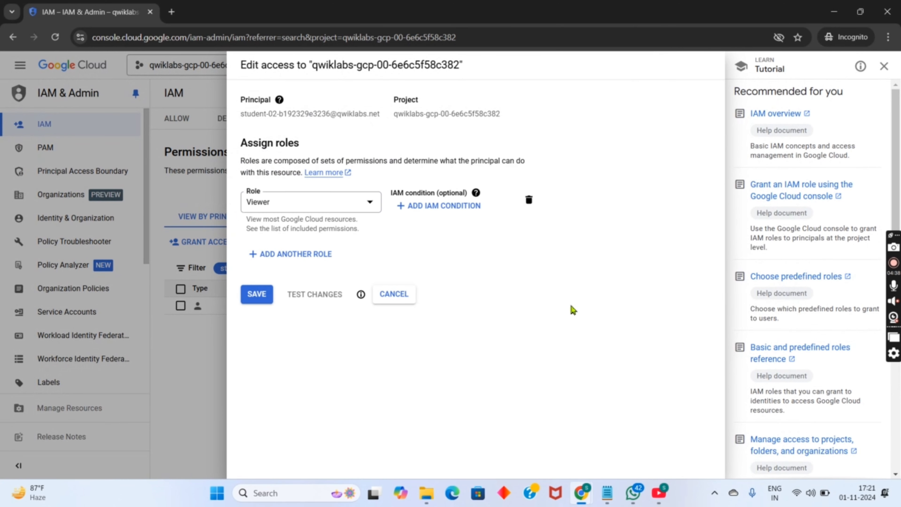
left_click(529, 199)
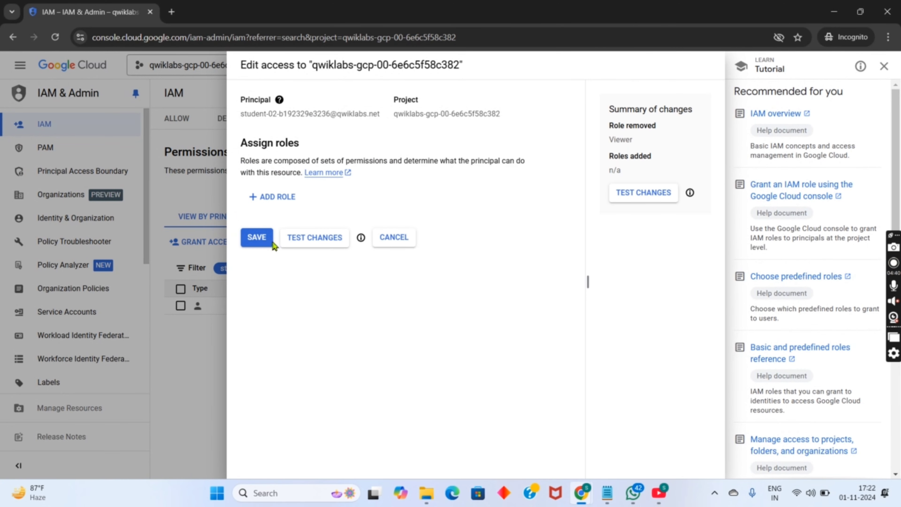
left_click(259, 240)
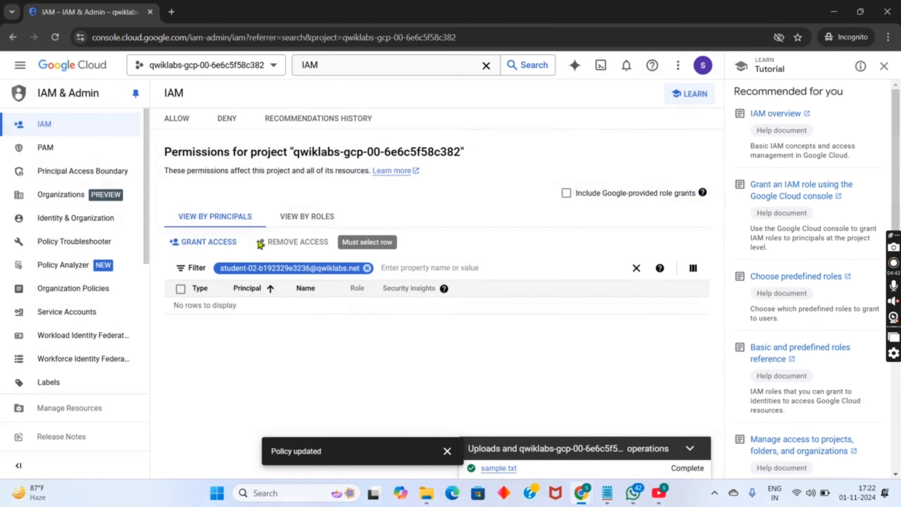
Return to the lab instructions and check the progress of "Remove project access"
mouse_move(578, 501)
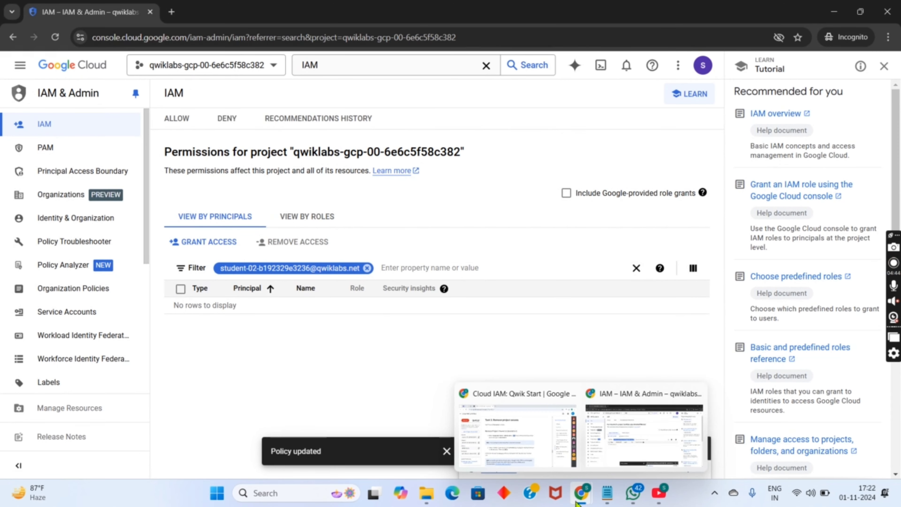
left_click(543, 446)
scroll(450, 380, "down", 4)
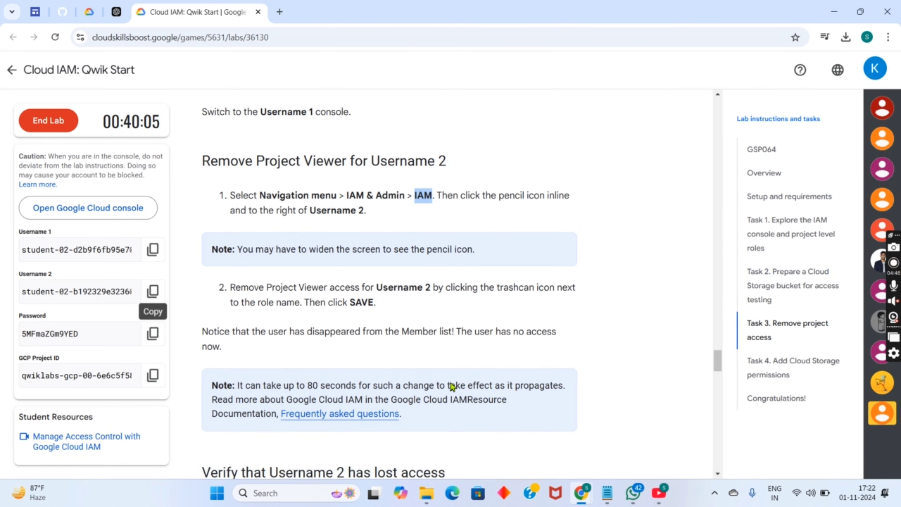
scroll(451, 387, "down", 7)
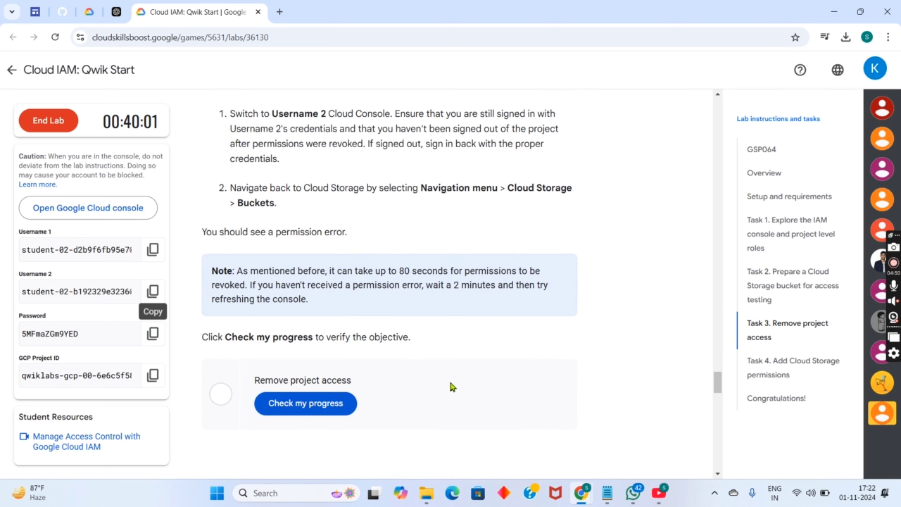
left_click(320, 403)
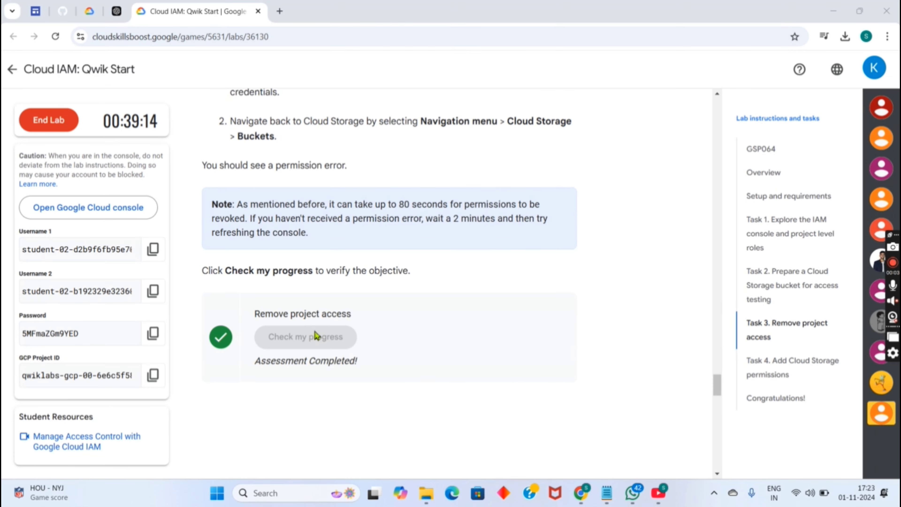
Copy Username 2 from the lab's credentials and enter it as the new principal of a new access grant on the console's IAM page
left_click(152, 291)
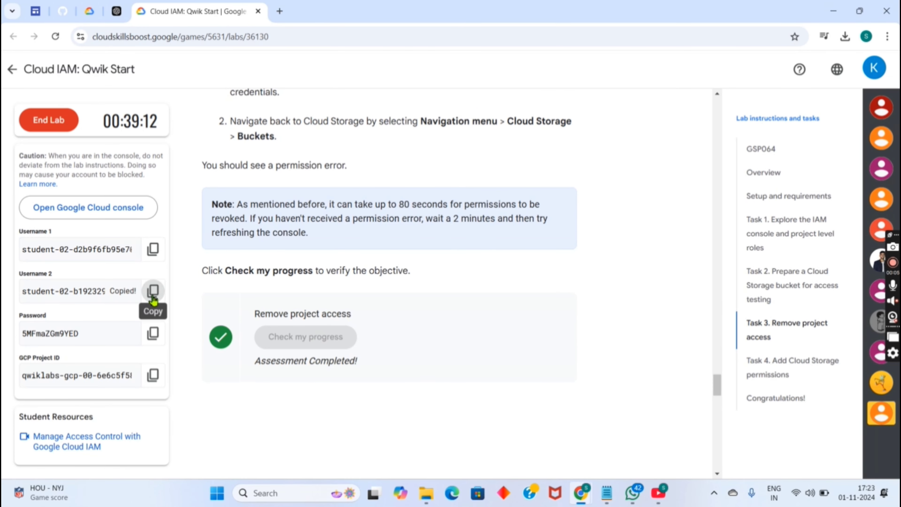
mouse_move(590, 480)
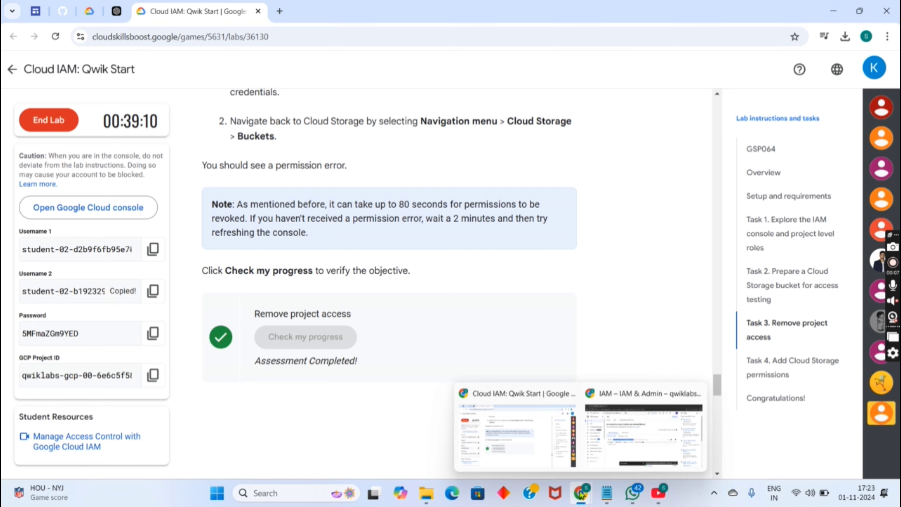
left_click(605, 441)
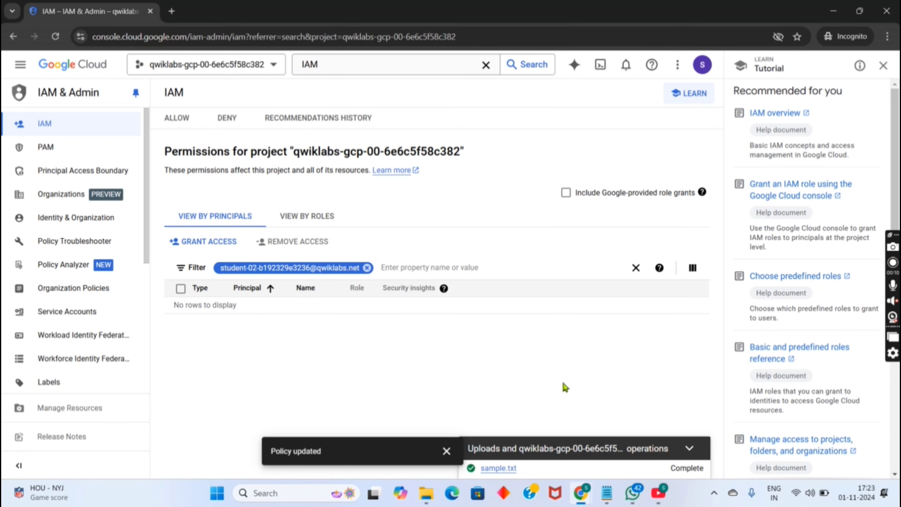
left_click(219, 243)
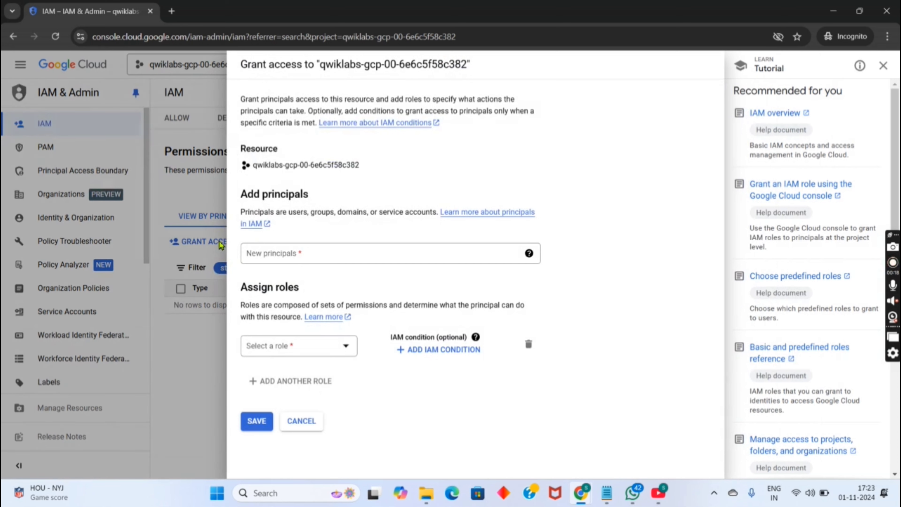
left_click(300, 251)
key("ctrl+v")
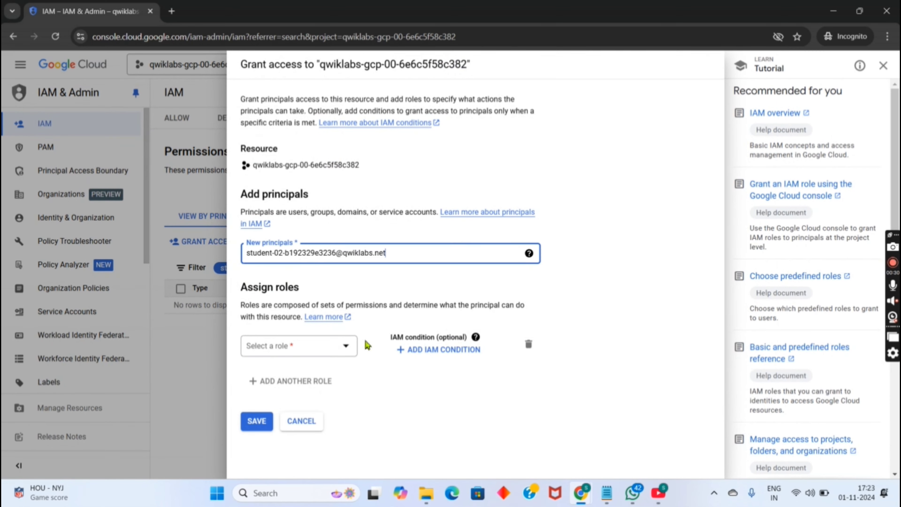
Open the role selection for the new principal, and copy the role name "Storage Object Viewer" from Task 4 of the lab instructions
left_click(342, 347)
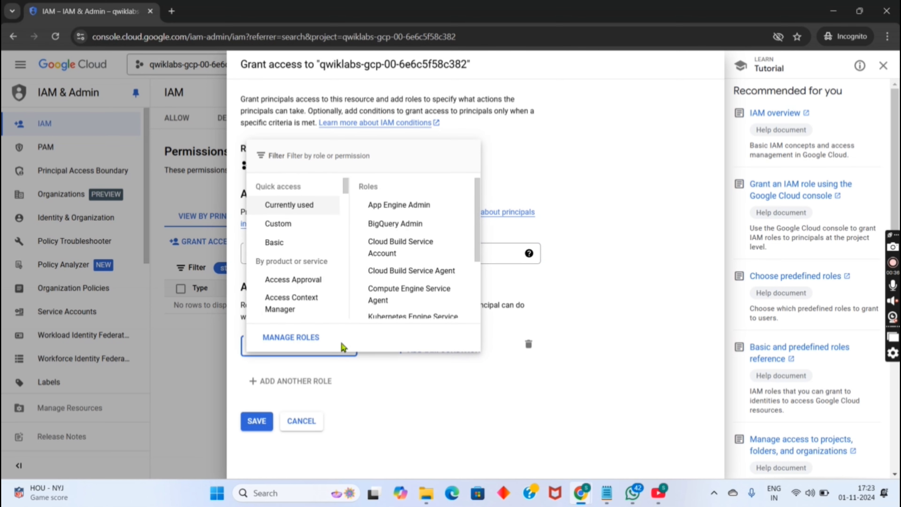
mouse_move(580, 492)
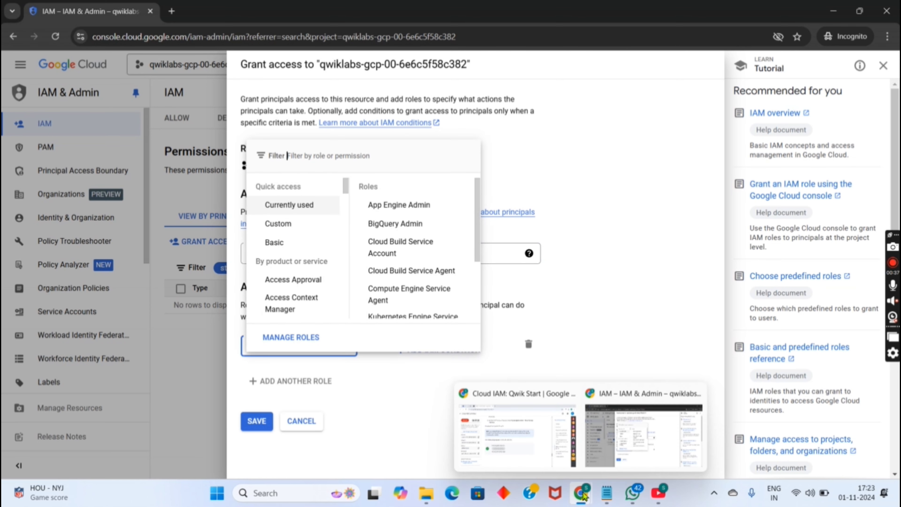
left_click(531, 453)
scroll(412, 344, "down", 7)
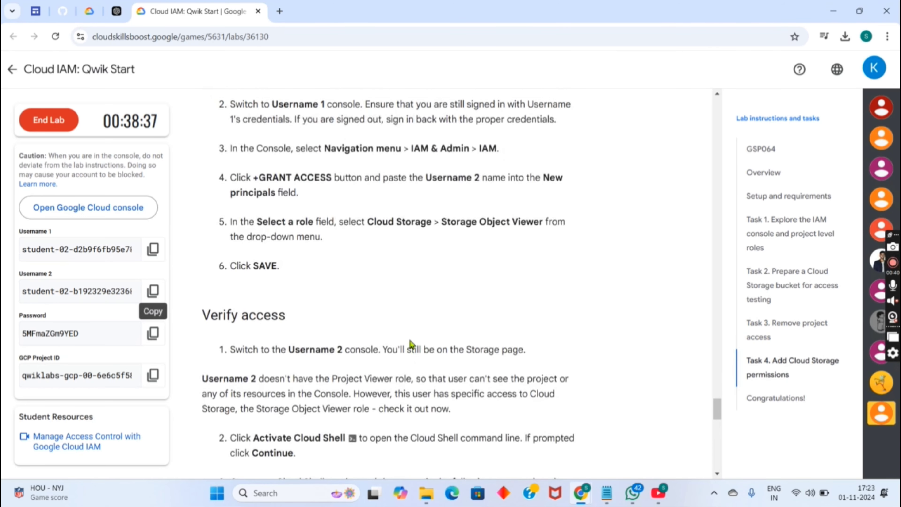
scroll(412, 344, "up", 2)
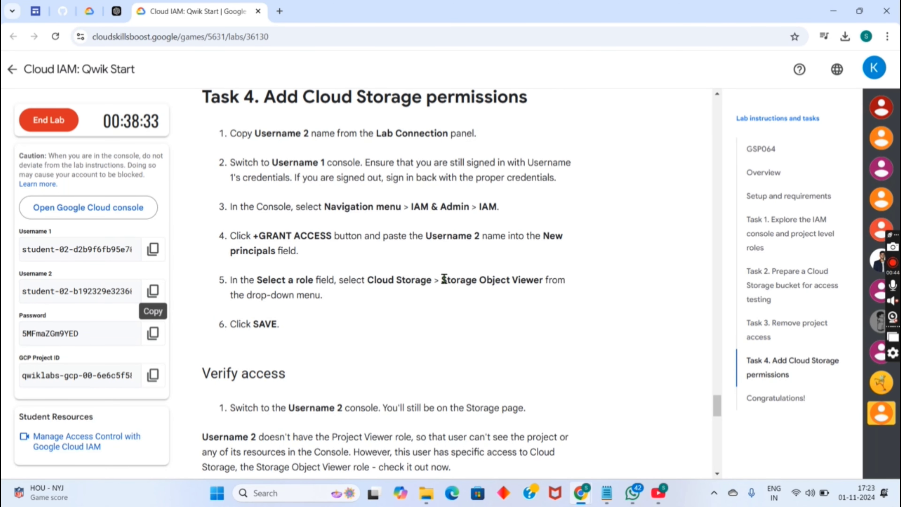
left_click_drag(443, 280, 542, 287)
right_click(515, 282)
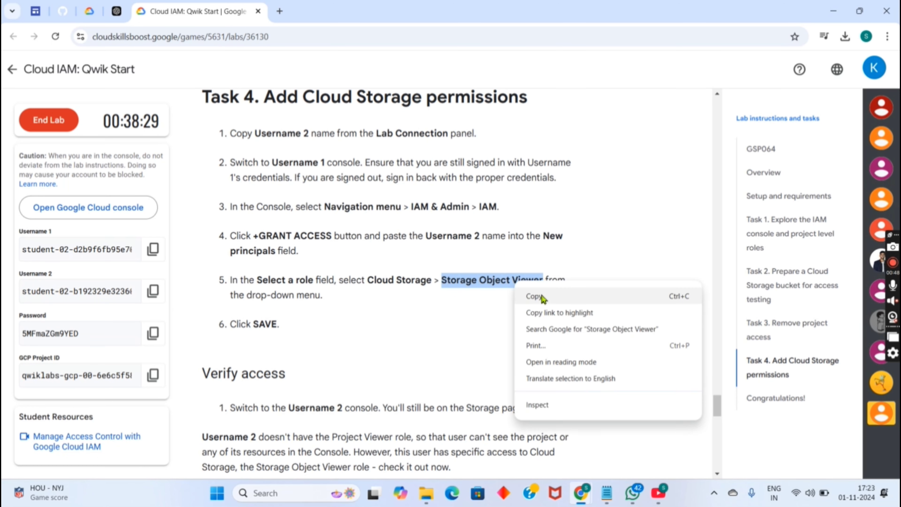
left_click(543, 298)
Back in the Google Cloud console, assign the Storage Object Viewer role to the new principal and save the access grant
mouse_move(582, 496)
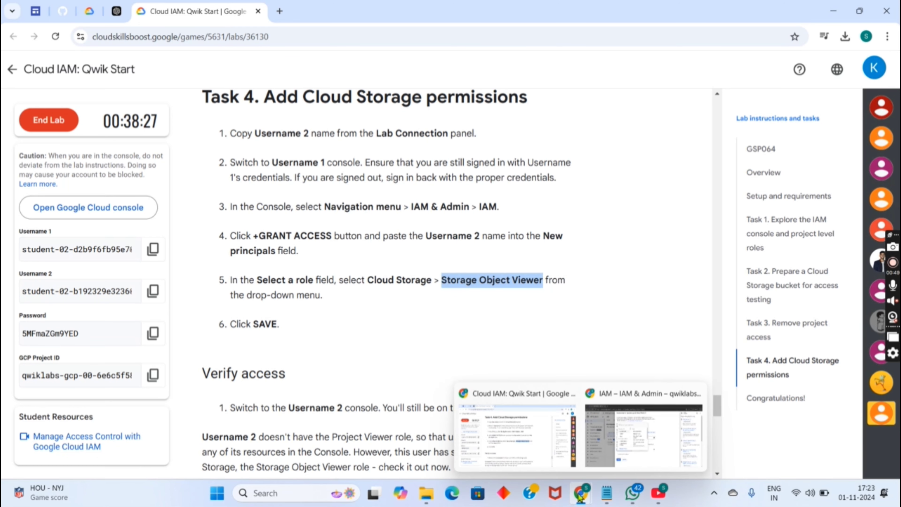
left_click(605, 442)
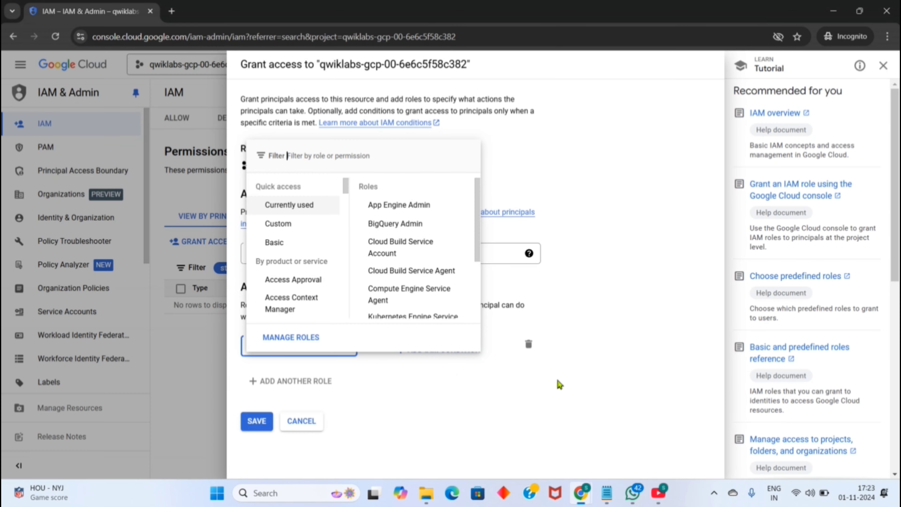
right_click(398, 160)
left_click(439, 277)
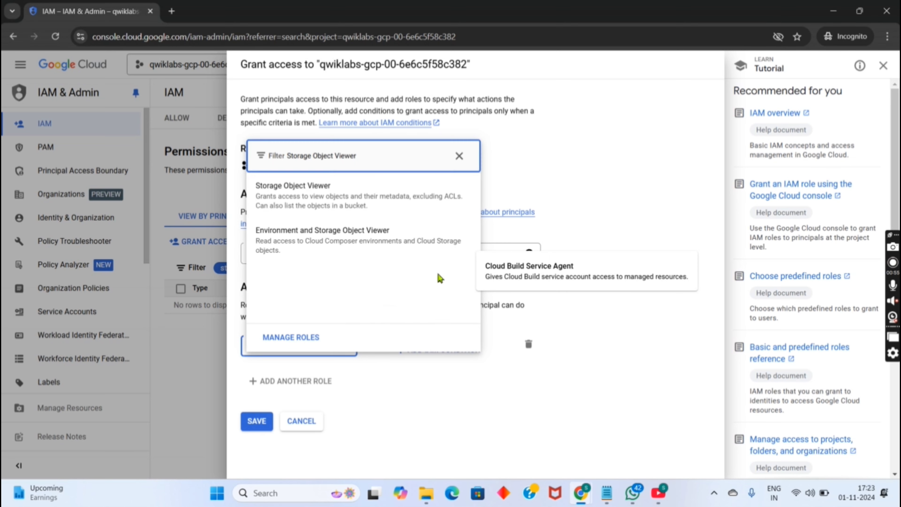
left_click(368, 191)
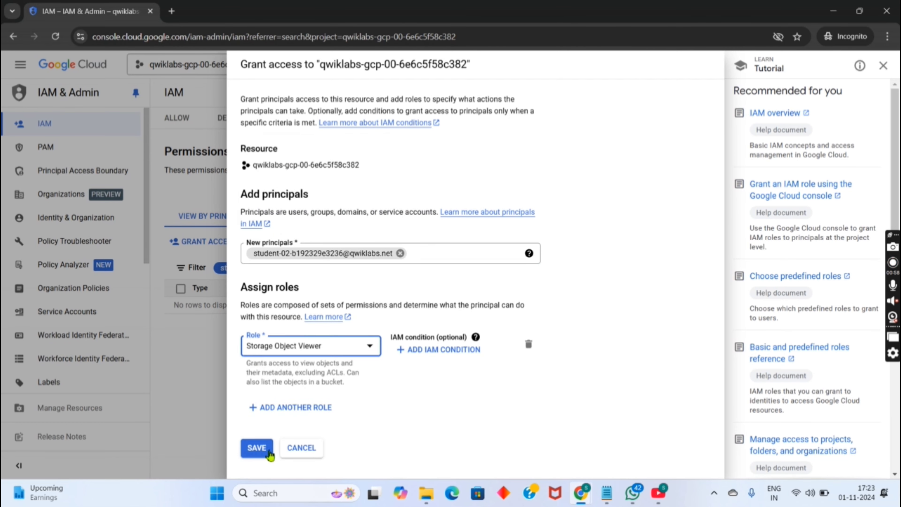
left_click(257, 448)
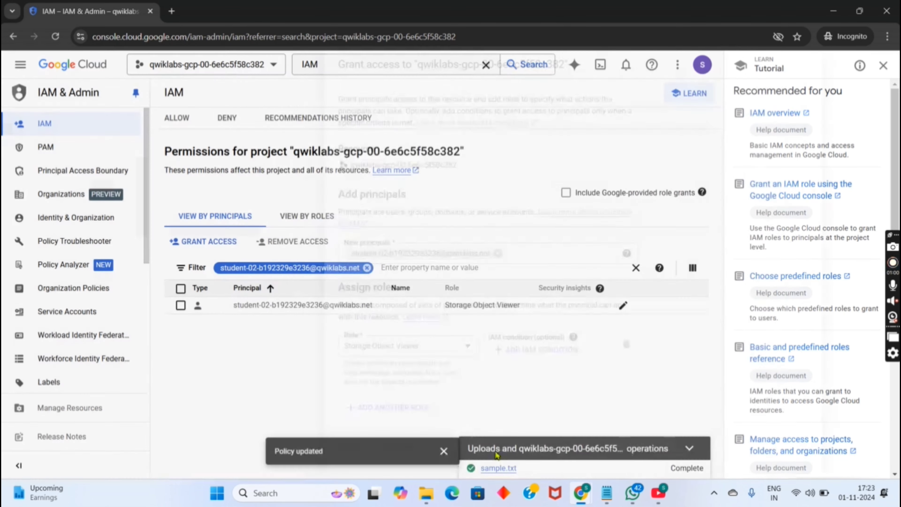
Return to the lab instructions and check the progress of "Add Cloud Storage permissions"
mouse_move(581, 493)
left_click(534, 458)
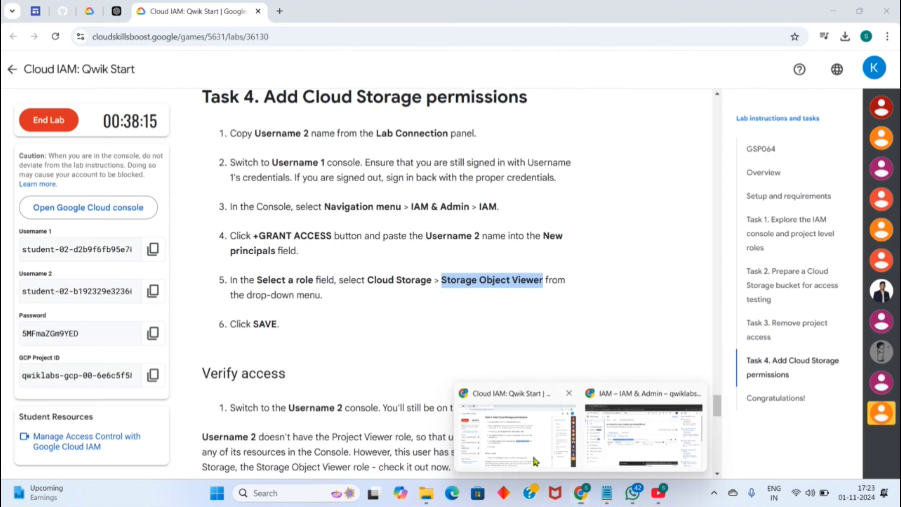
scroll(352, 344, "down", 8)
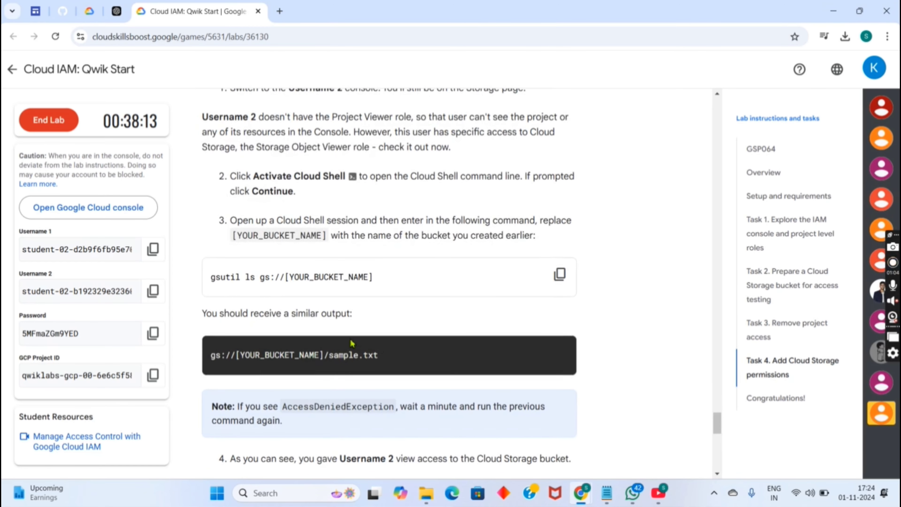
scroll(352, 344, "down", 4)
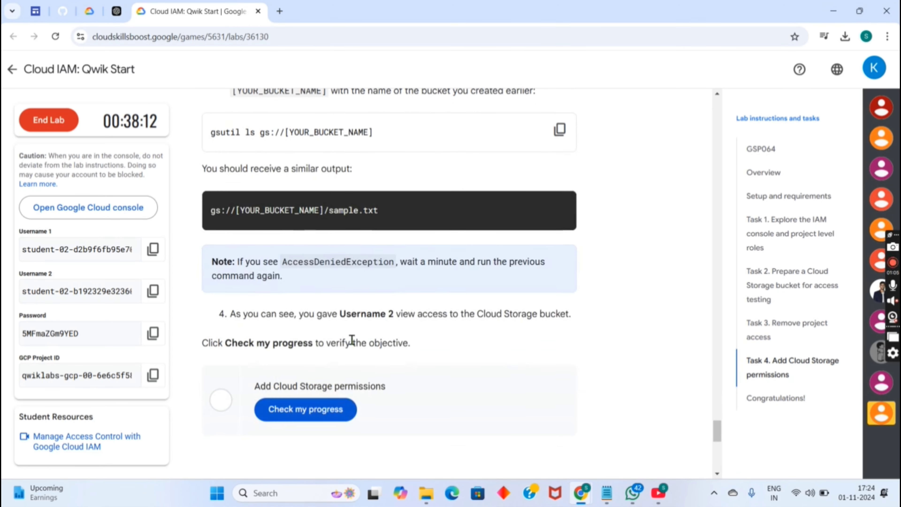
left_click(314, 412)
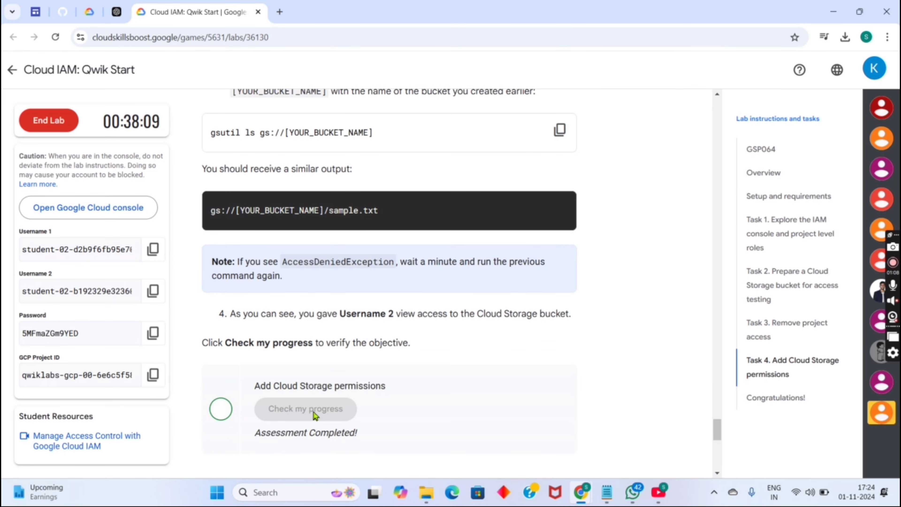
End the lab, confirm ending it, and dismiss the satisfaction survey without submitting a rating
scroll(314, 414, "down", 3)
scroll(316, 416, "down", 4)
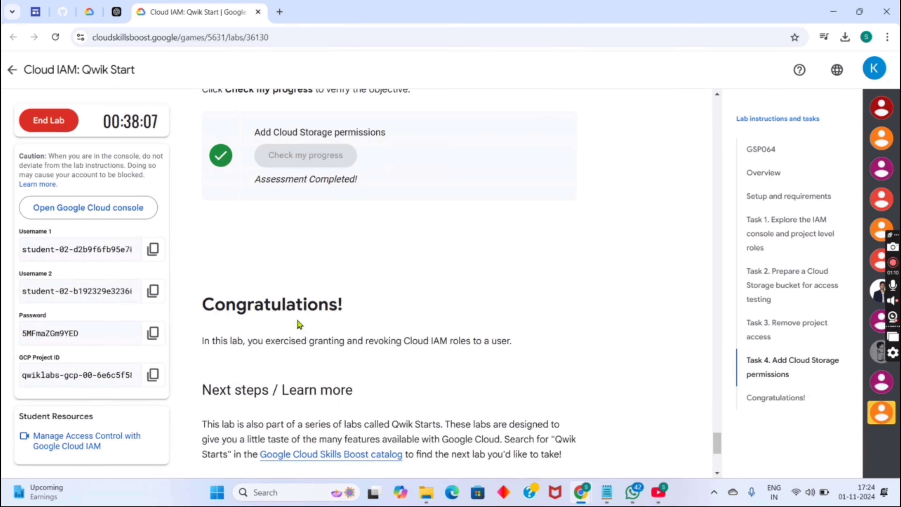
double_click(294, 301)
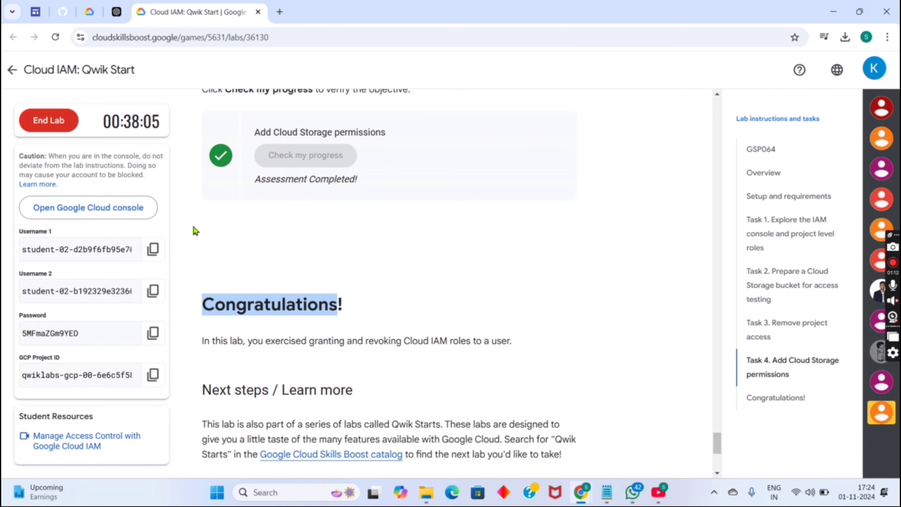
left_click(65, 136)
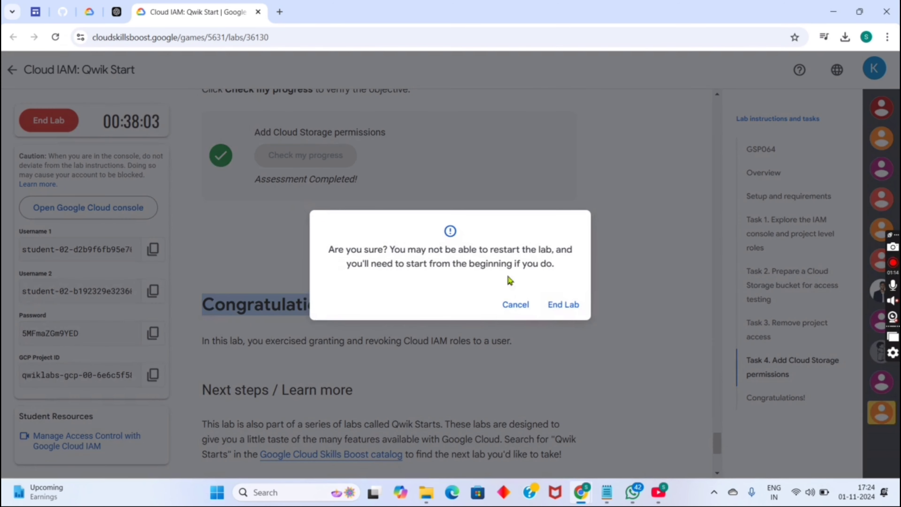
left_click(561, 305)
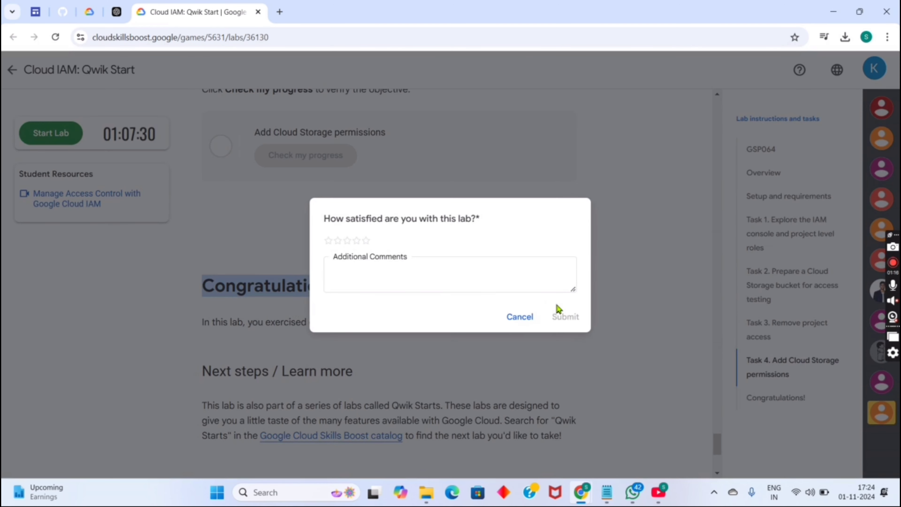
left_click(523, 316)
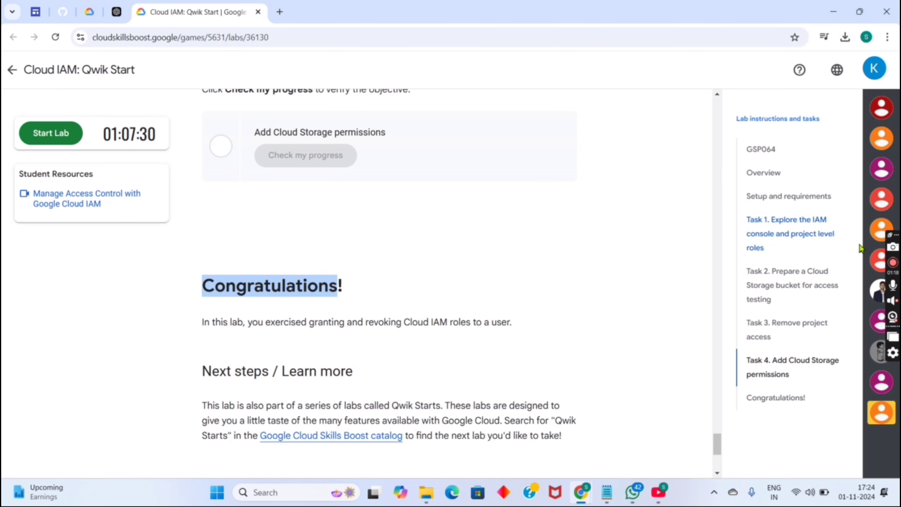